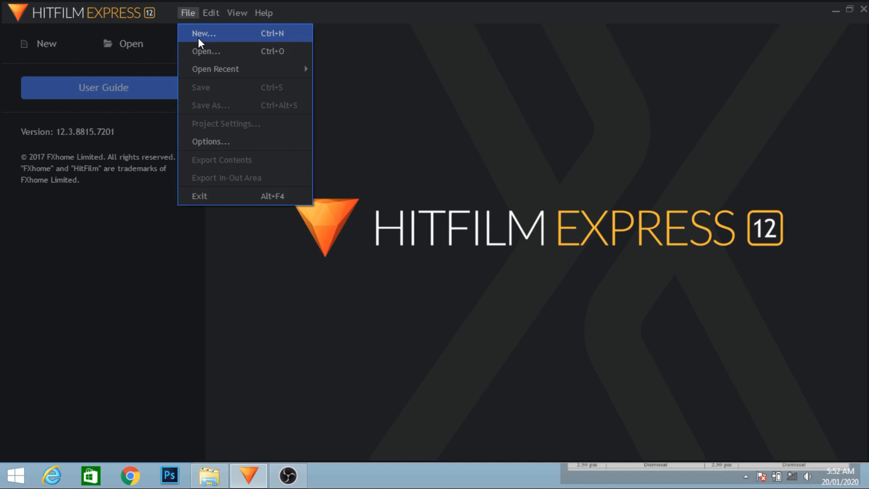
Create a new project using the 1080p Full HD @ 25 fps template
left_click(198, 38)
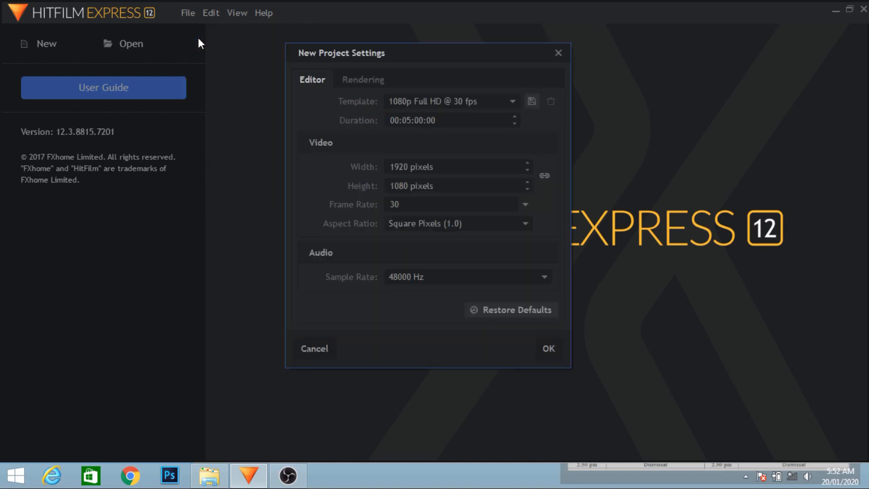
left_click(512, 103)
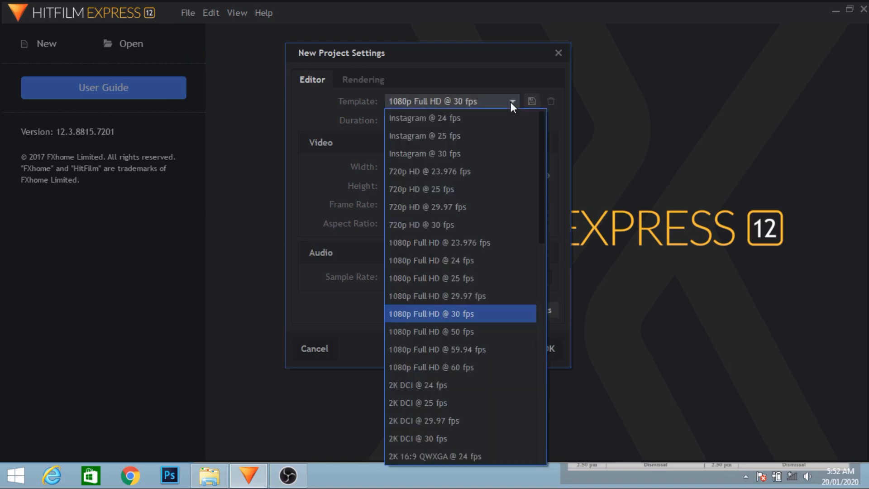
left_click(458, 279)
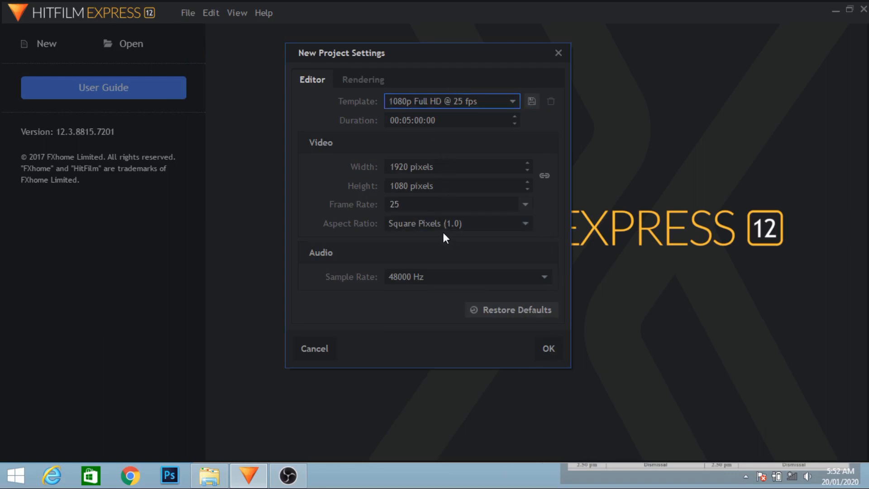
left_click(360, 80)
left_click(546, 349)
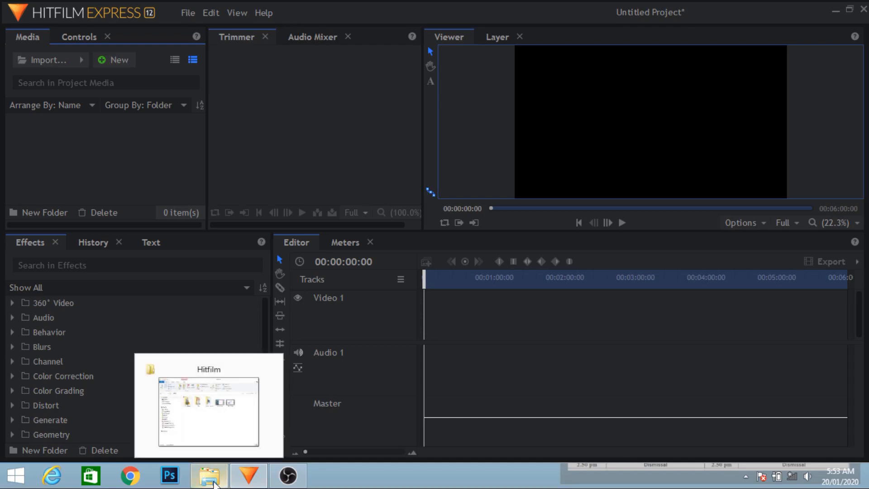
Save the project in the Hitfilm folder under the file name Hitfilm 1
left_click(214, 483)
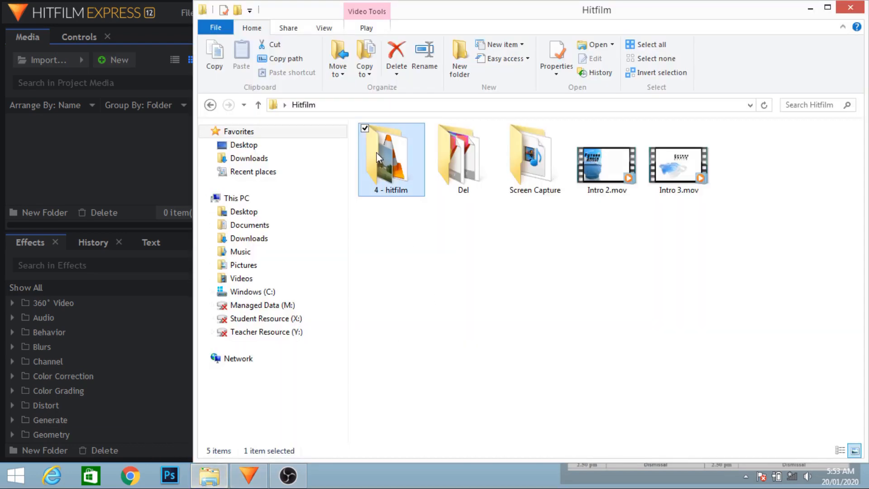
left_click(188, 12)
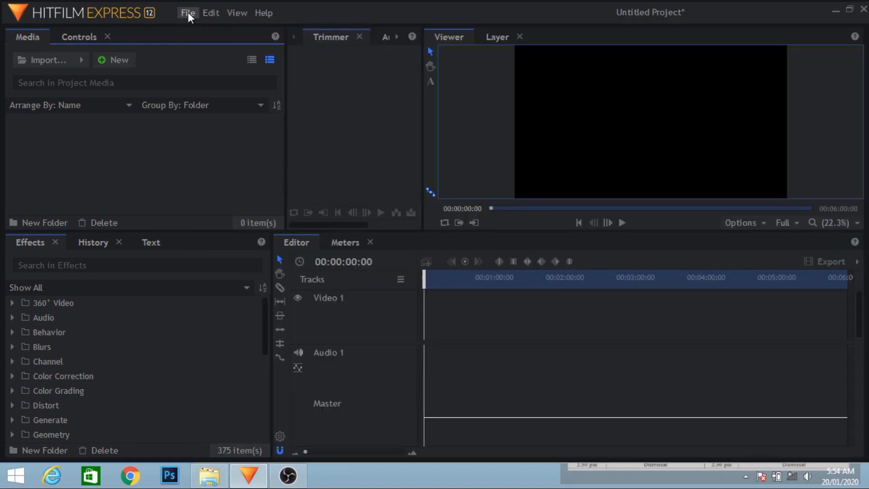
left_click(188, 13)
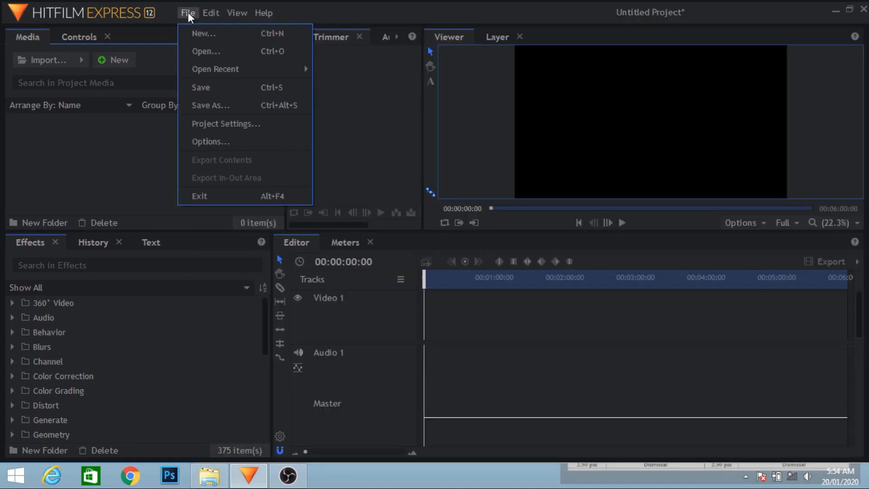
left_click(198, 107)
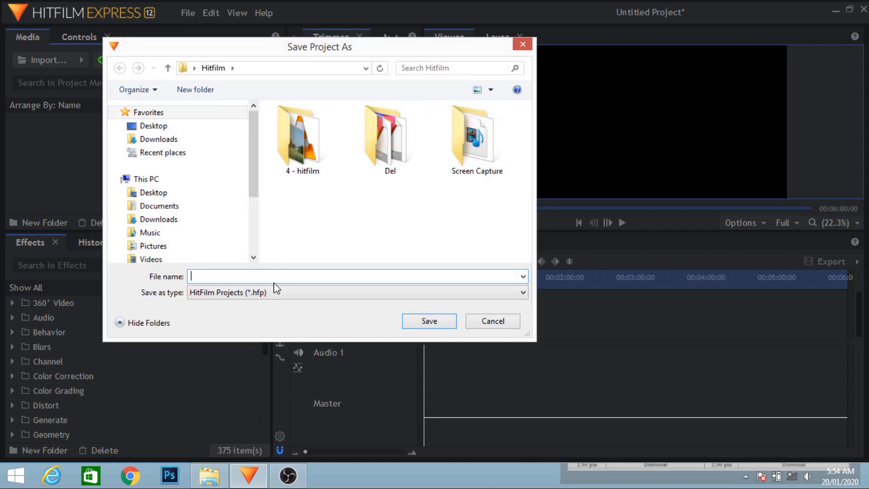
type("Hitfilm P")
key("BackSpace")
type("1")
left_click(432, 322)
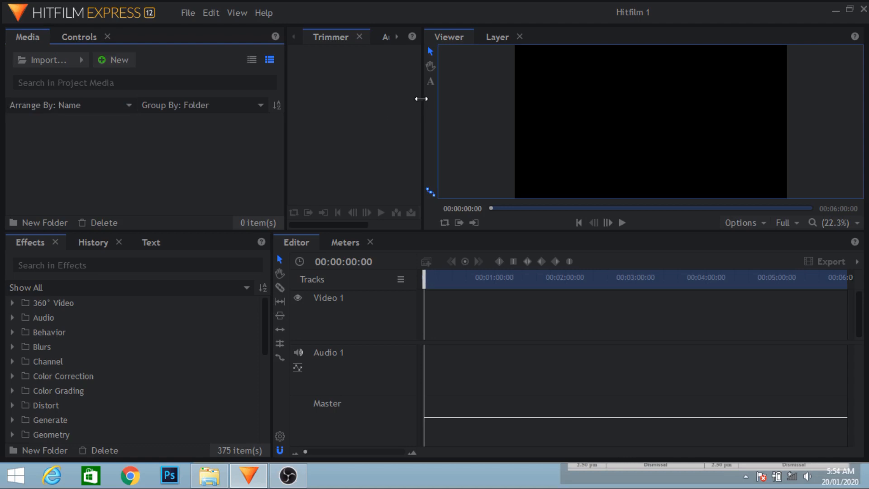
Widen the Trimmer panel by shifting its border with the Viewer until the Audio Mixer title fits
left_click_drag(421, 99, 475, 99)
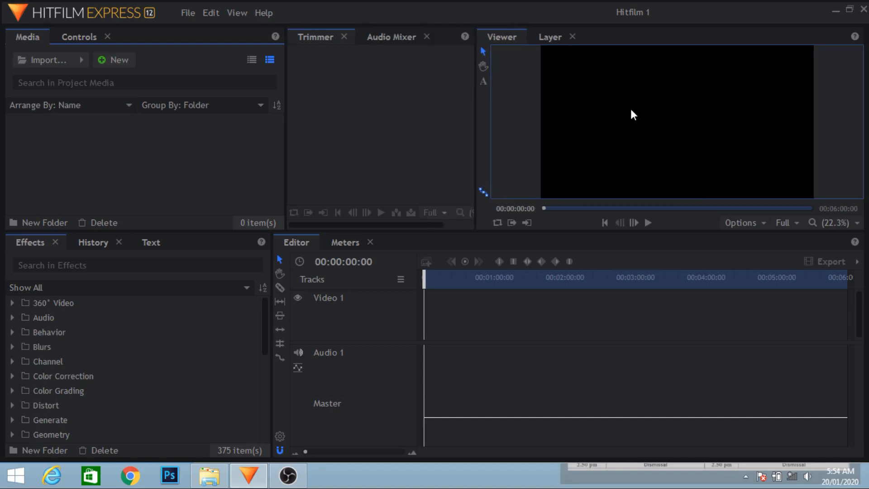
left_click(382, 126)
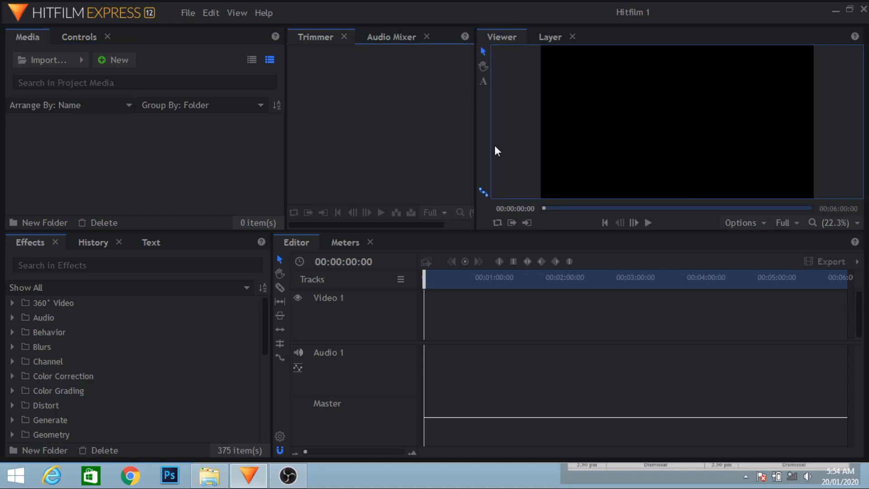
left_click(520, 151)
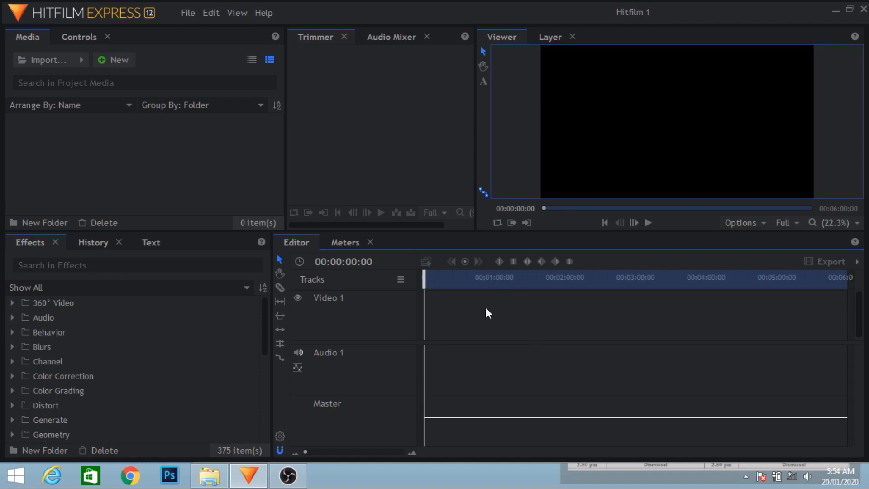
left_click(446, 281)
left_click_drag(445, 280, 331, 280)
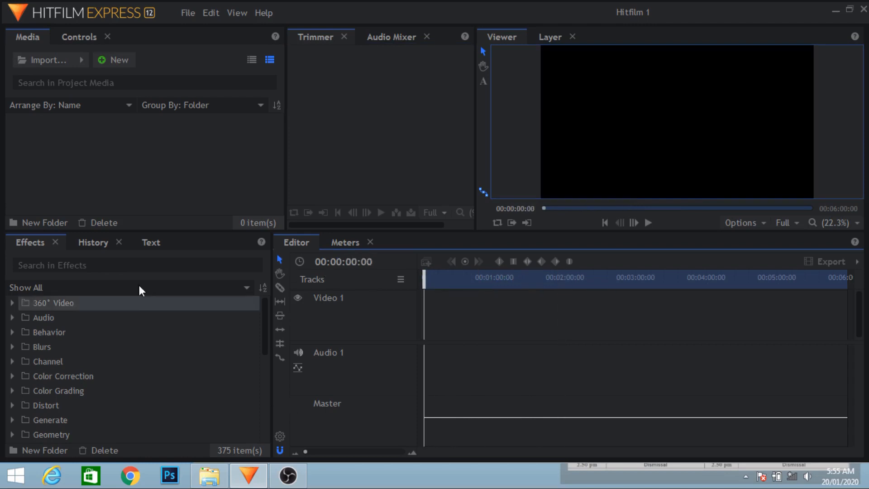
Look through the History and Text panels, and return to the Effects list
left_click(75, 243)
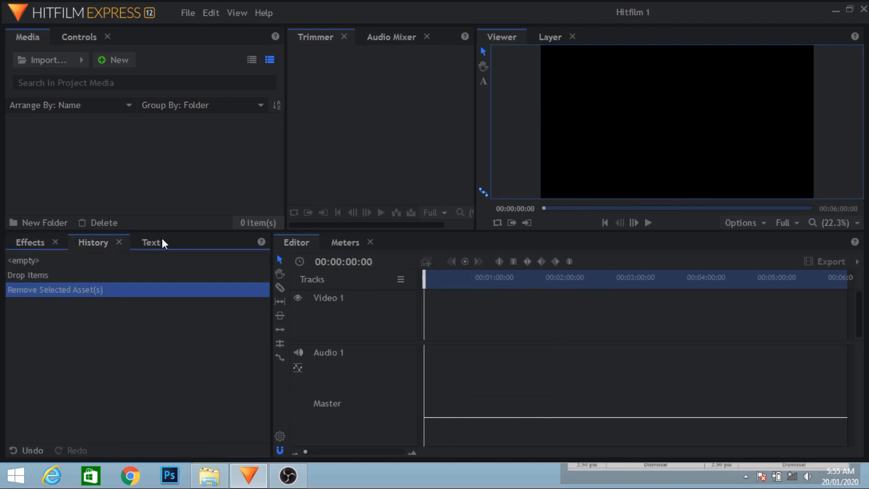
left_click(149, 242)
left_click(25, 244)
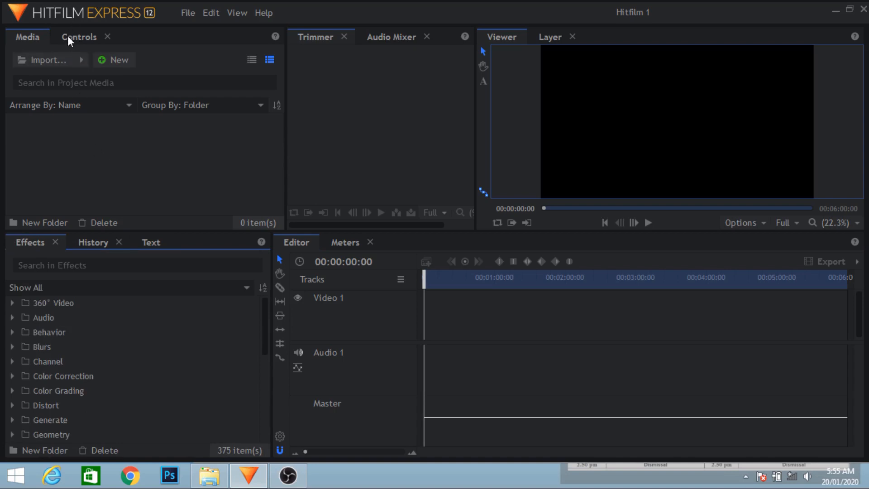
Import inception.mp3, P1024479.MP4 and P1024544.MP4 from the 4 - hitfilm folder into the project media
left_click(64, 60)
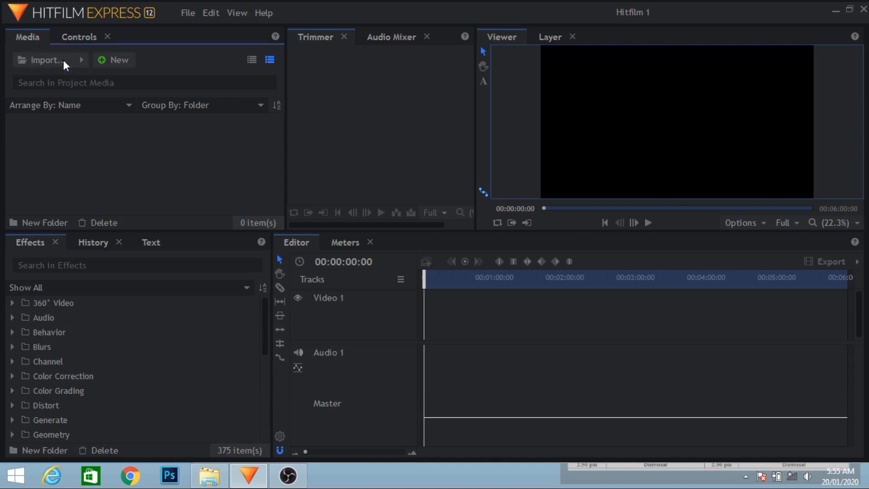
left_click(480, 323)
left_click(204, 482)
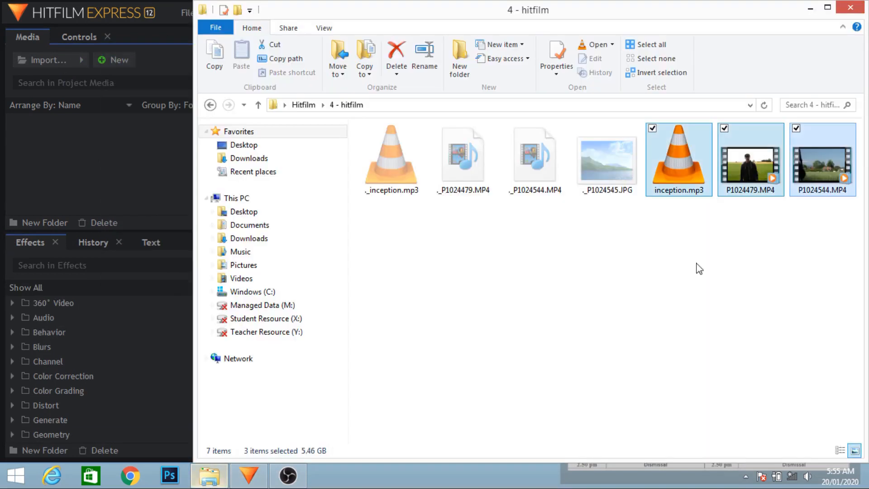
left_click_drag(678, 181, 80, 162)
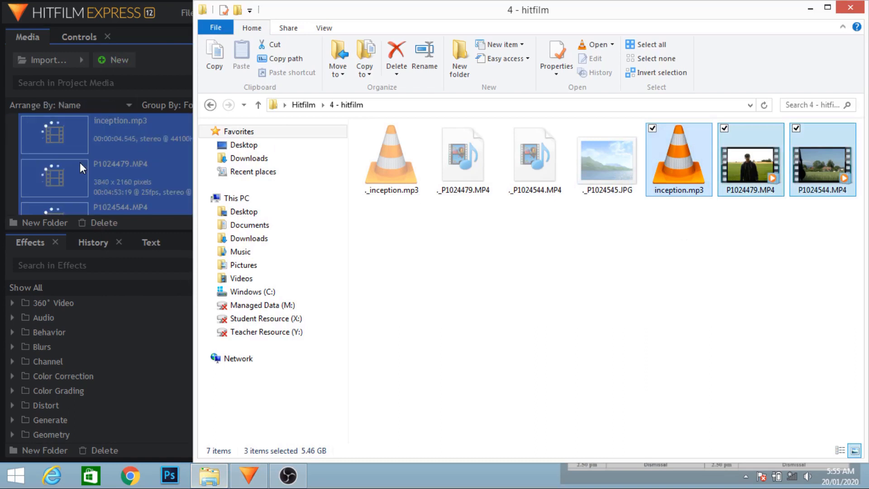
Preview P1024479.MP4 in the Trimmer, scrubbing through the footage to about 00:02:28:18
left_click(121, 176)
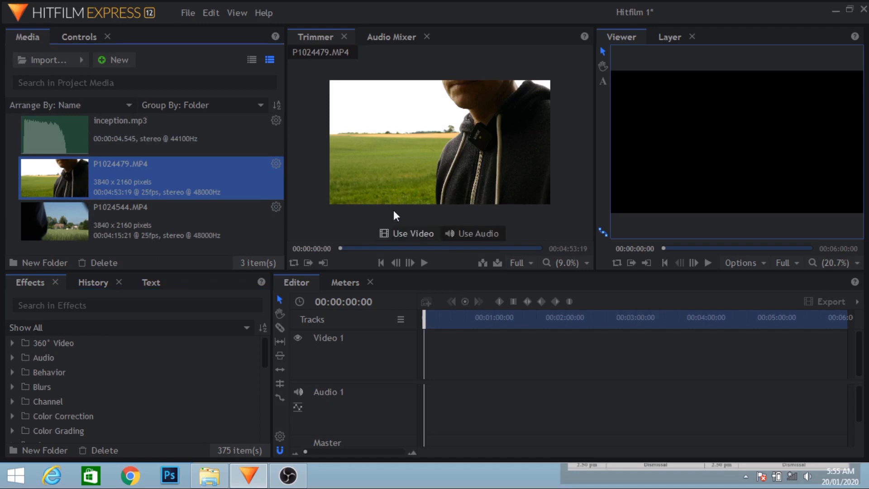
left_click(379, 249)
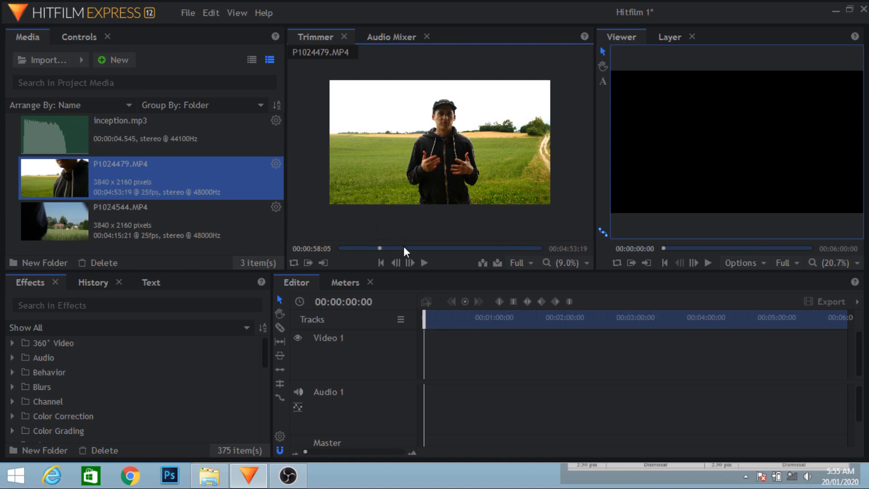
left_click_drag(403, 250, 441, 250)
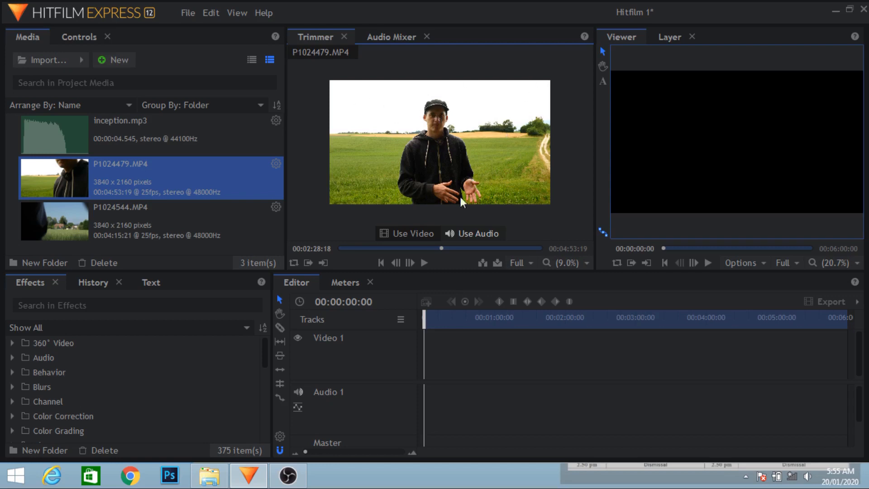
Remove the P1024479.MP4 clip from the project media
right_click(127, 178)
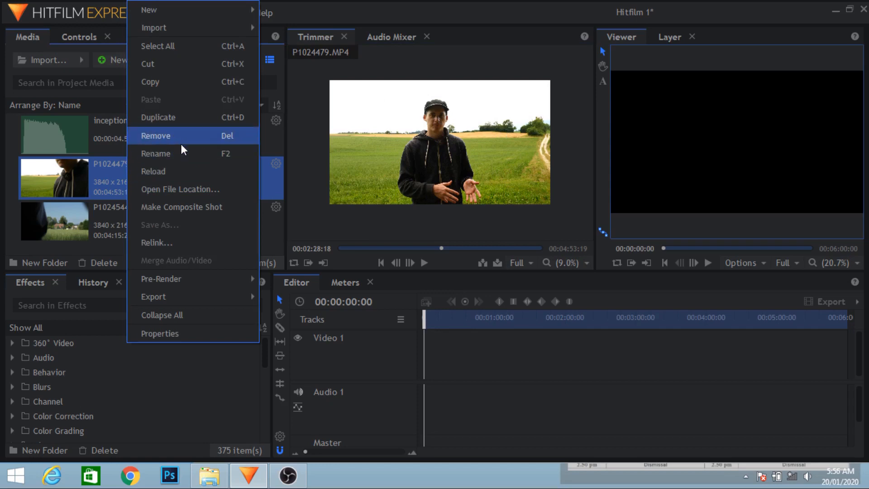
left_click(181, 140)
Load P1024544.MP4 into the Trimmer and mark its in point at about 00:01:01:23 and out point at about 00:01:24:12
left_click(116, 183)
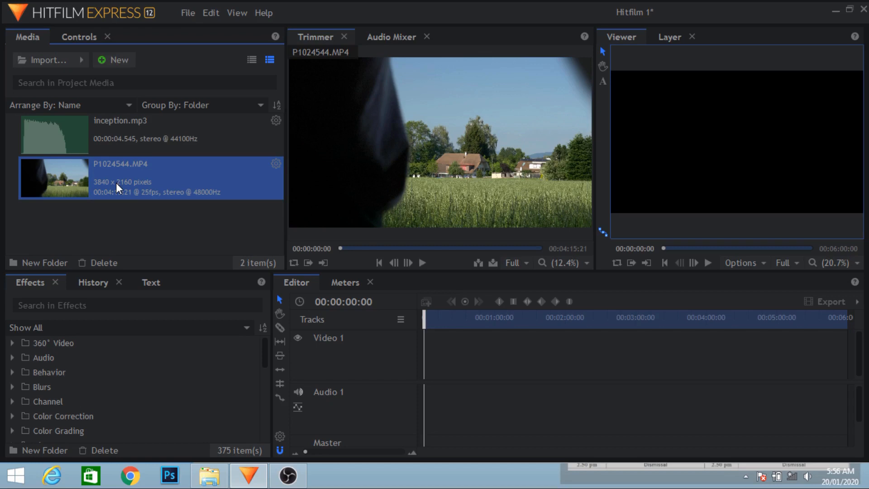
left_click_drag(115, 183, 184, 202)
left_click(279, 328)
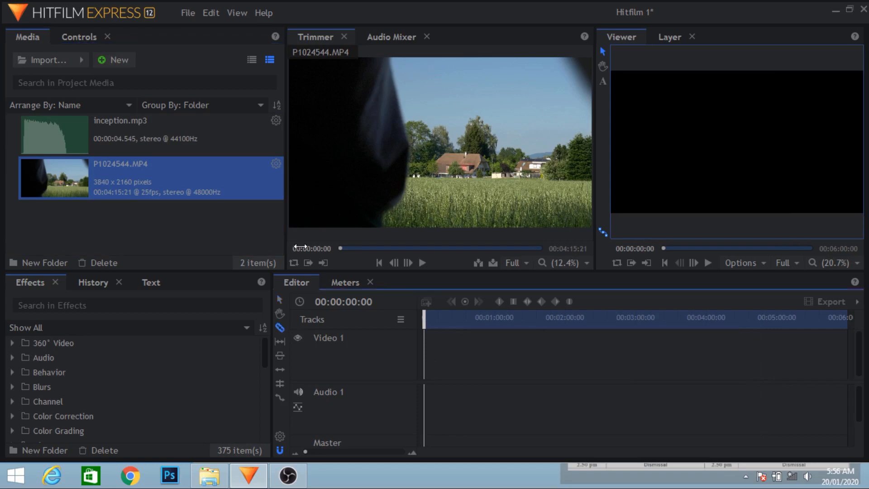
left_click_drag(131, 184, 353, 241)
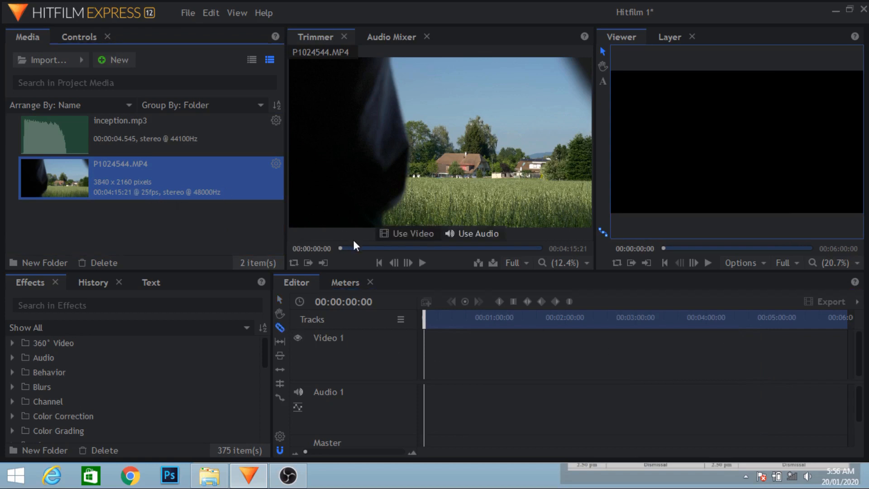
left_click(388, 249)
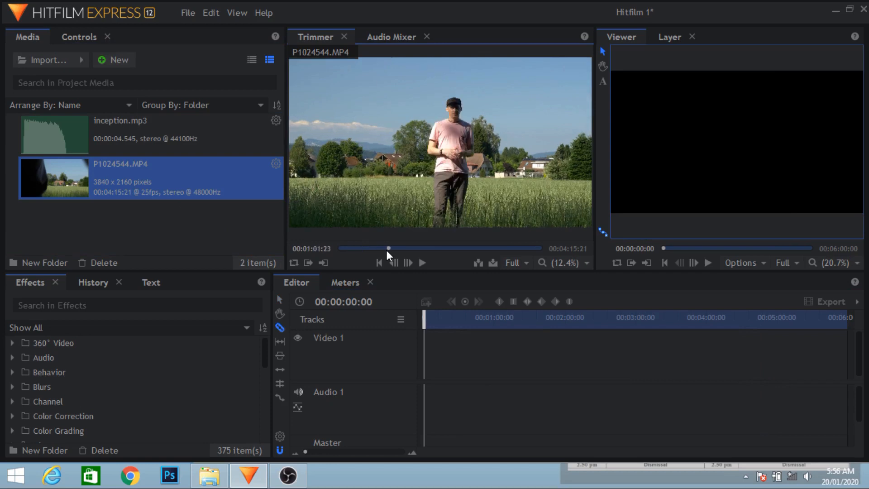
left_click_drag(387, 248, 405, 248)
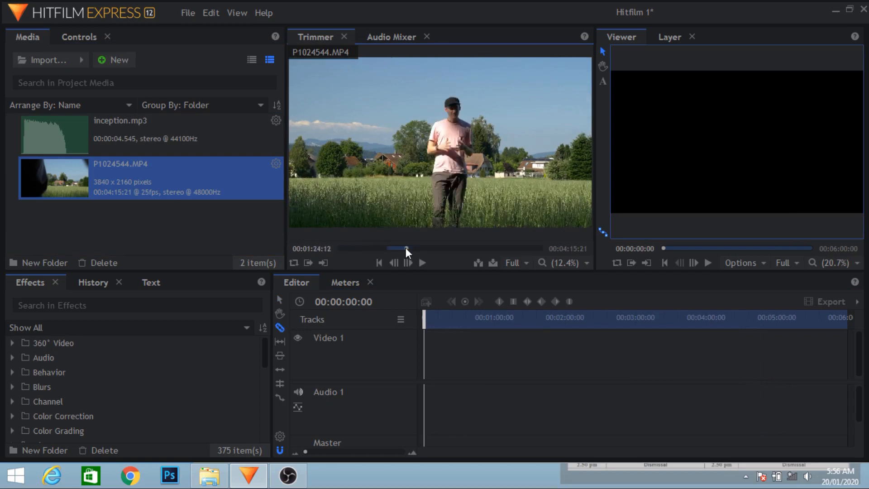
Place the trimmed P1024544.MP4 section at the start of the timeline, keeping the sequence's own settings
left_click_drag(396, 190, 427, 354)
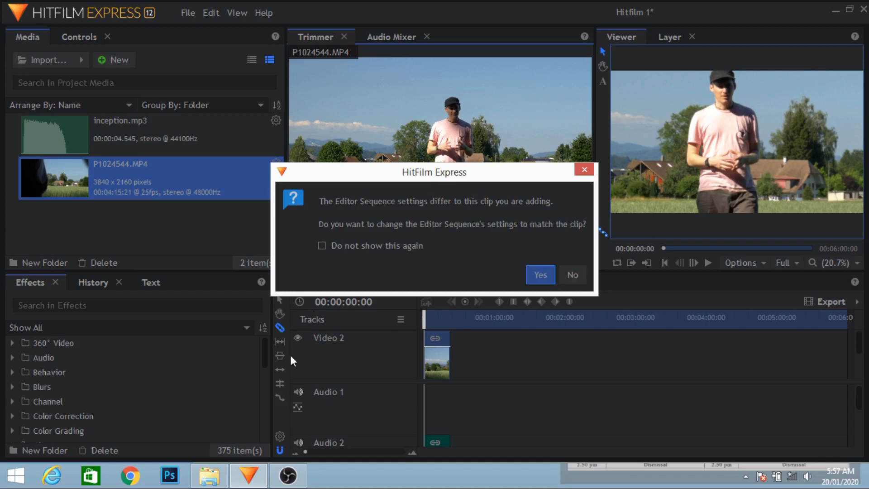
left_click(572, 275)
Move the playhead to 00:00:10:20 and scale the timeline clip to fit the frame
left_click(436, 317)
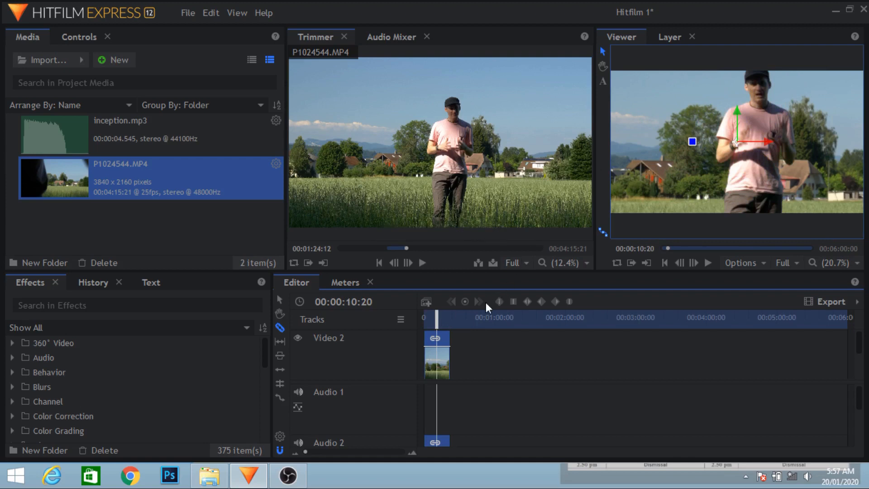
left_click(438, 337)
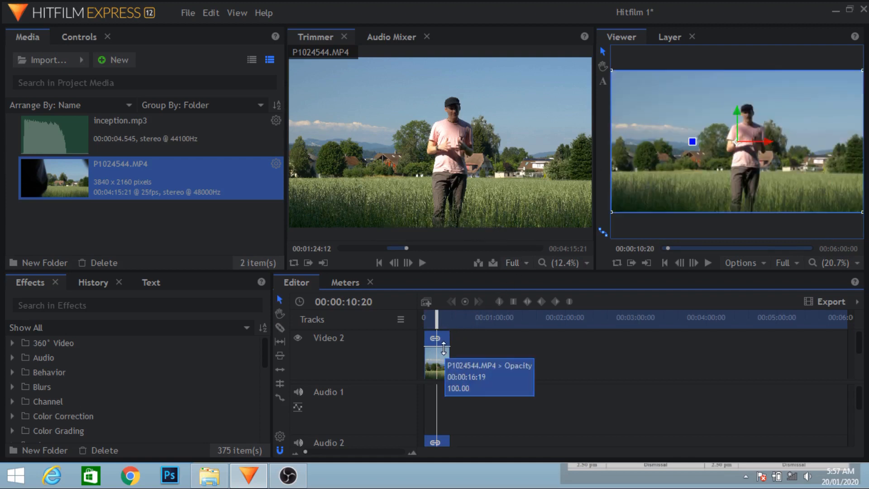
right_click(439, 357)
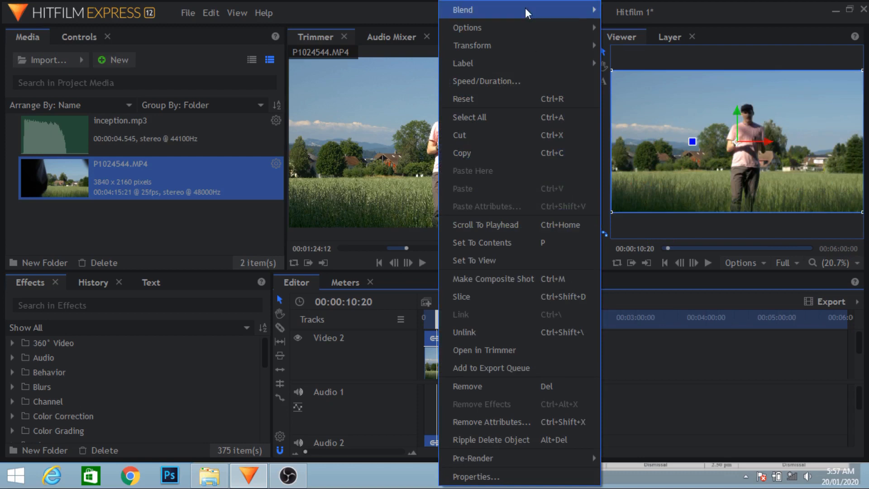
mouse_move(571, 33)
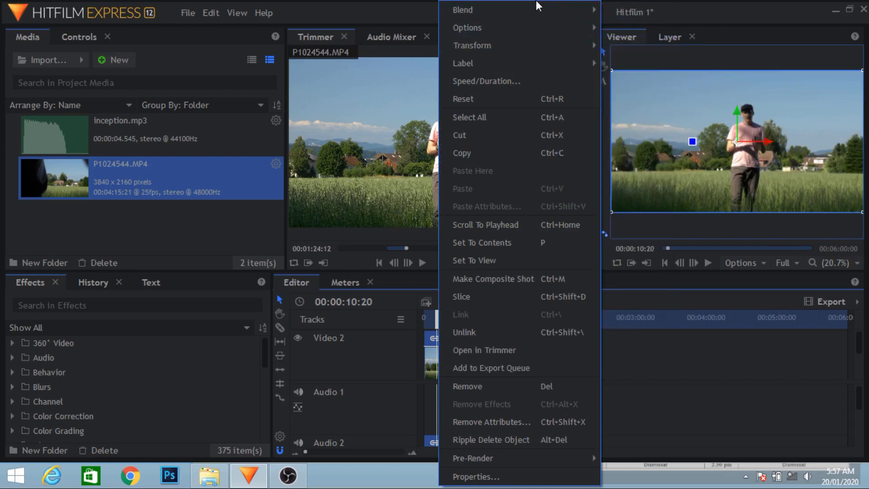
left_click(677, 3)
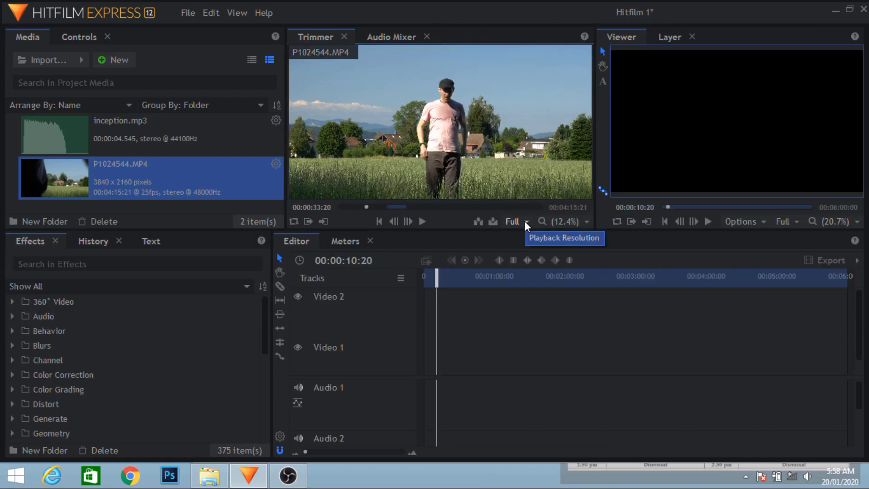
Set the Trimmer's playback resolution to 1/4
left_click(526, 222)
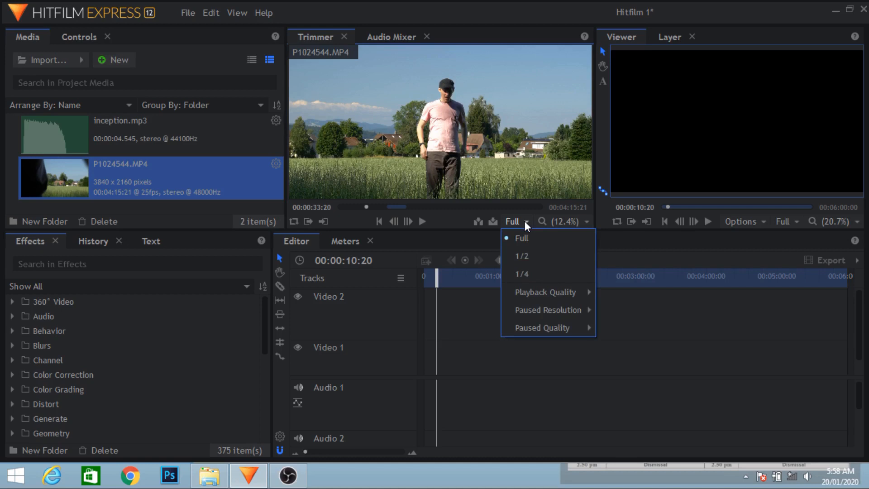
left_click(528, 280)
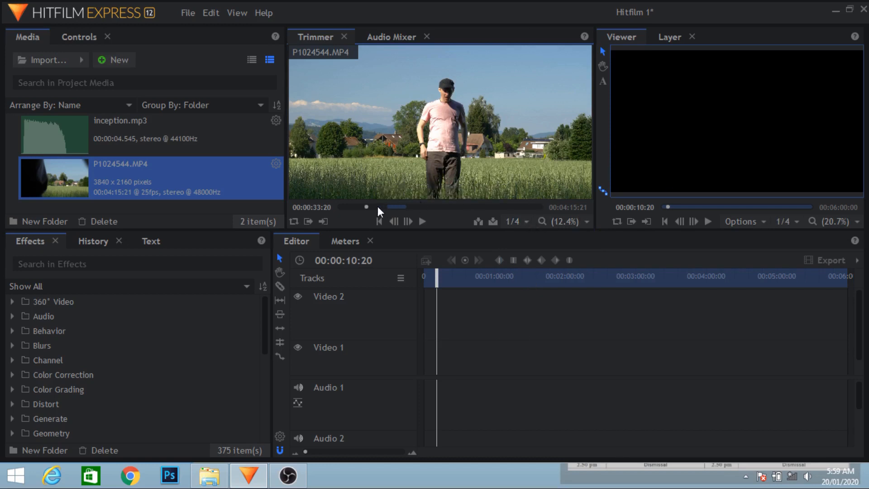
Mark a new P1024544.MP4 section ending at 00:02:00:04 and place it at the timeline start, keeping the sequence's own settings
left_click_drag(365, 206, 346, 207)
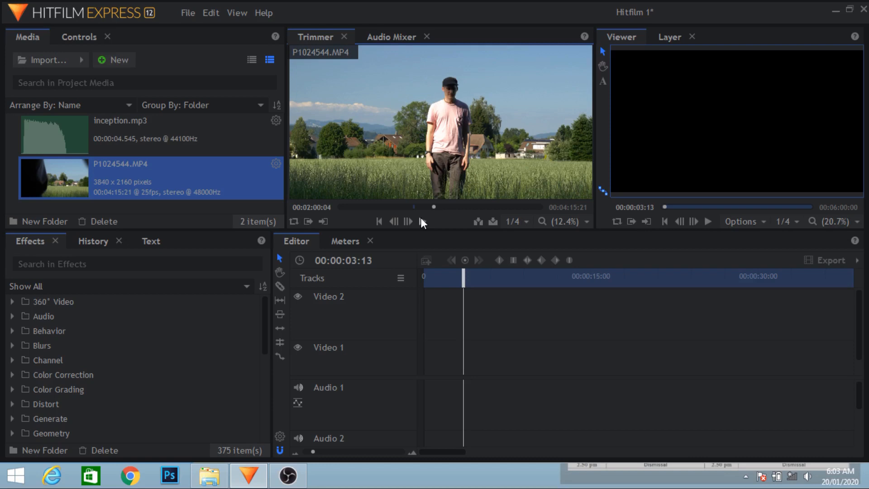
key("o")
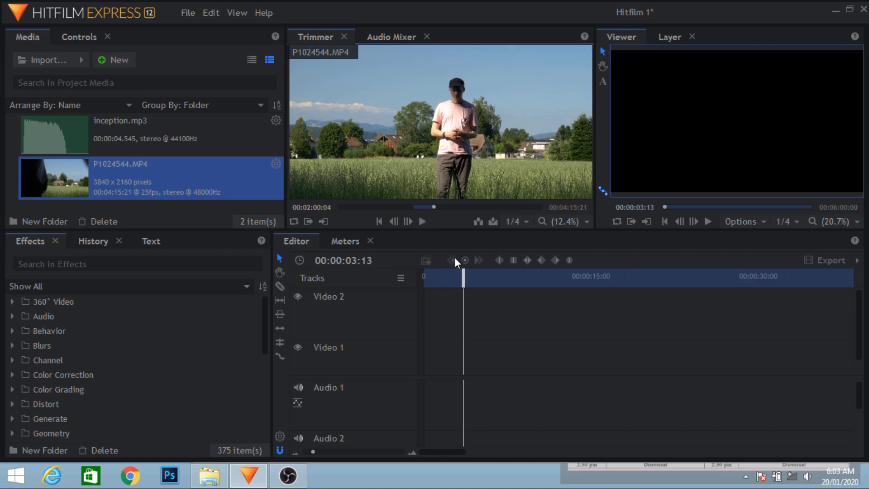
left_click_drag(462, 275, 399, 278)
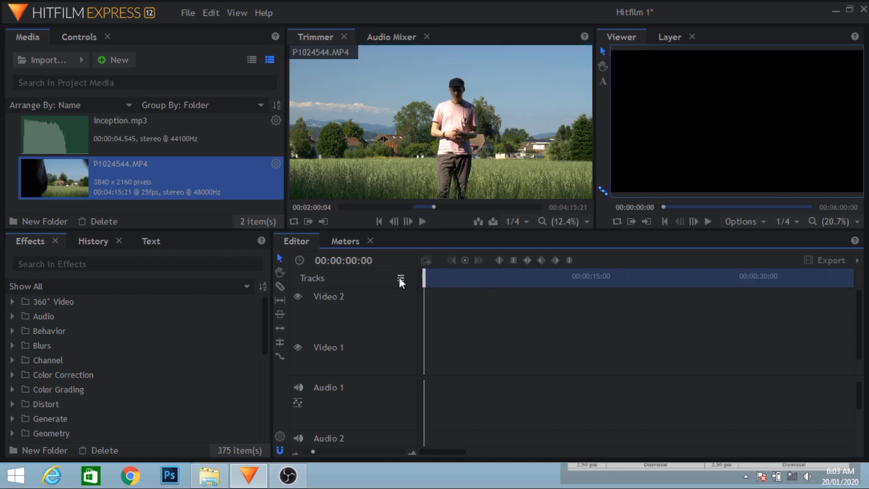
left_click(442, 225)
key("period")
left_click(351, 242)
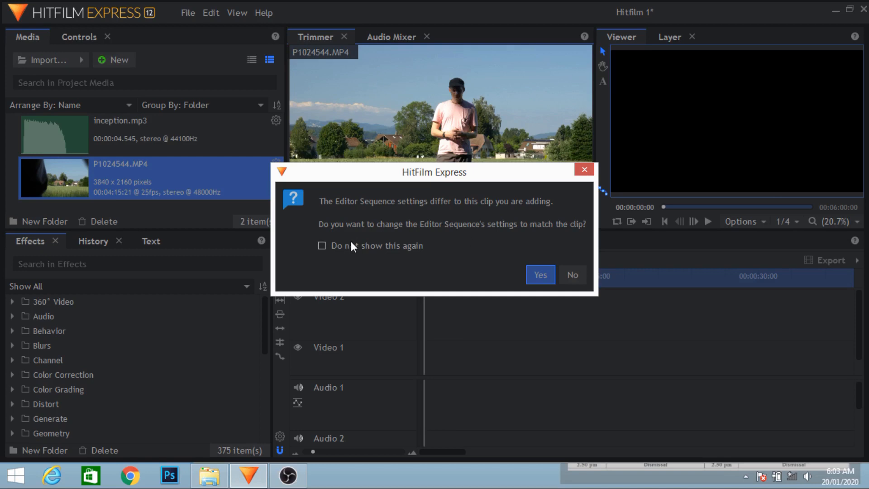
left_click(577, 275)
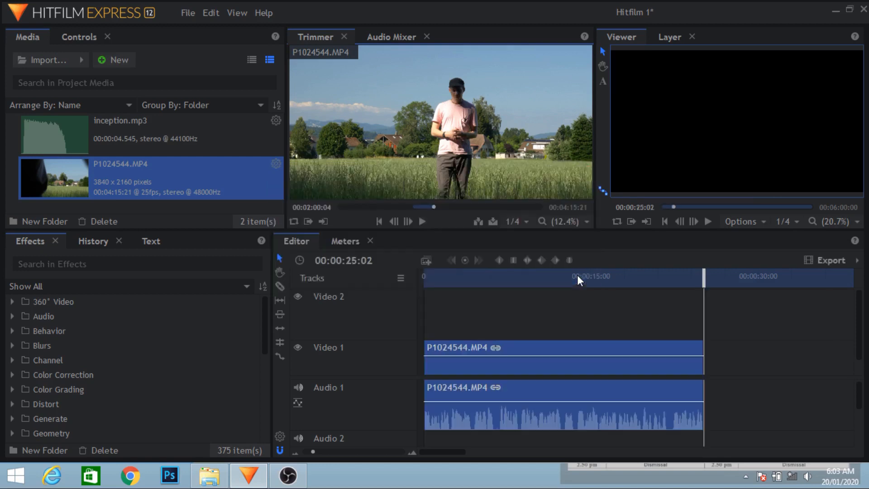
Move the playhead to 00:00:04:21 and scale the placed P1024544.MP4 clip to fit the frame
left_click(477, 279)
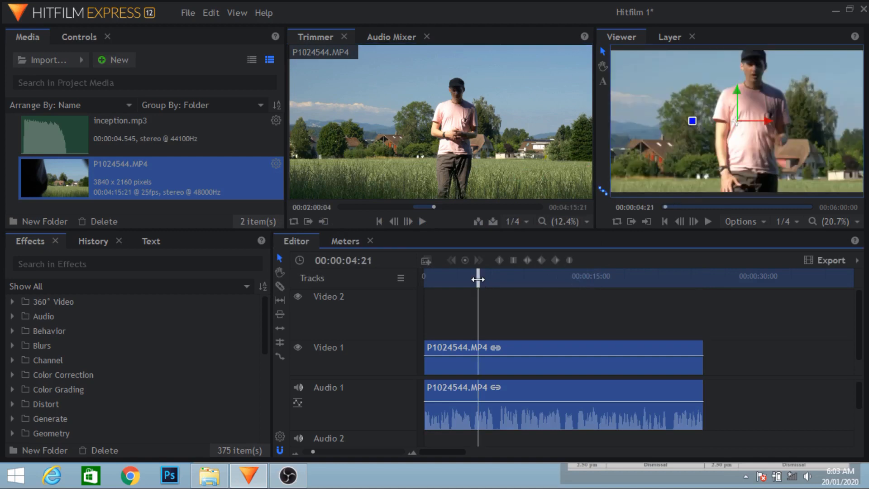
right_click(520, 350)
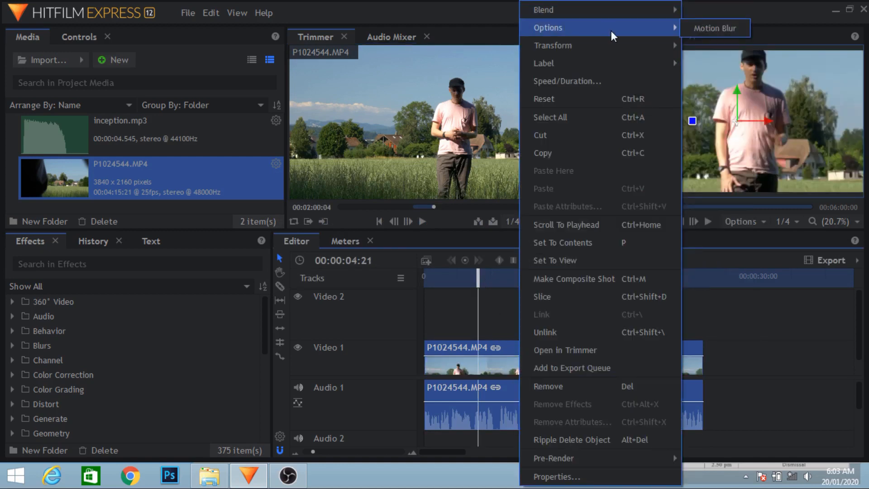
mouse_move(618, 45)
left_click(693, 46)
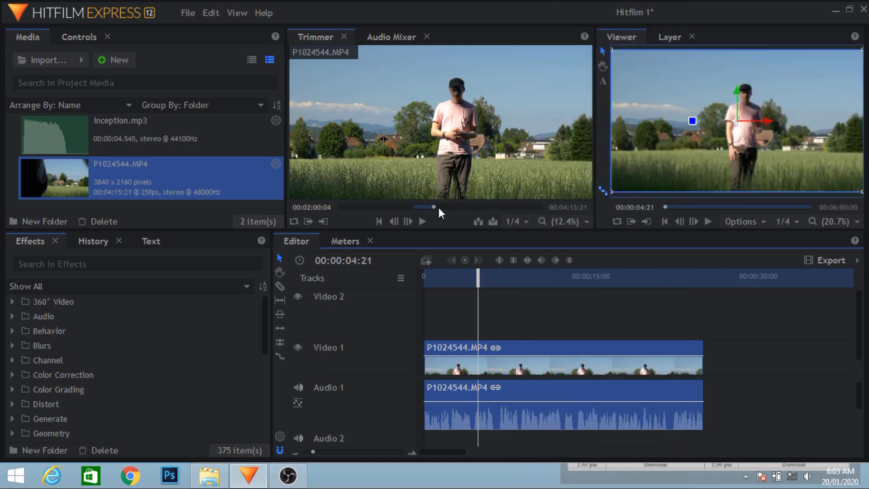
Import Intro 2.mov from the Hitfilm folder in File Explorer and insert it between the two P1024544.MP4 clips on Video 1
left_click(209, 475)
left_click(568, 298)
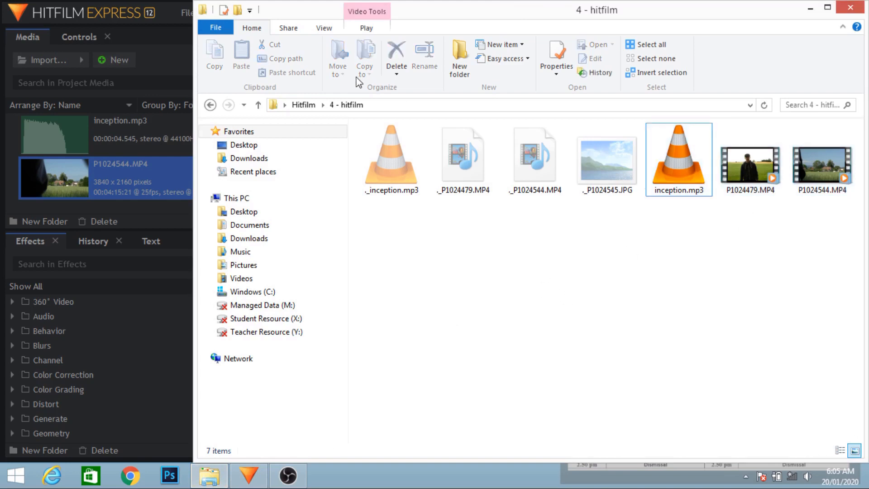
left_click(258, 107)
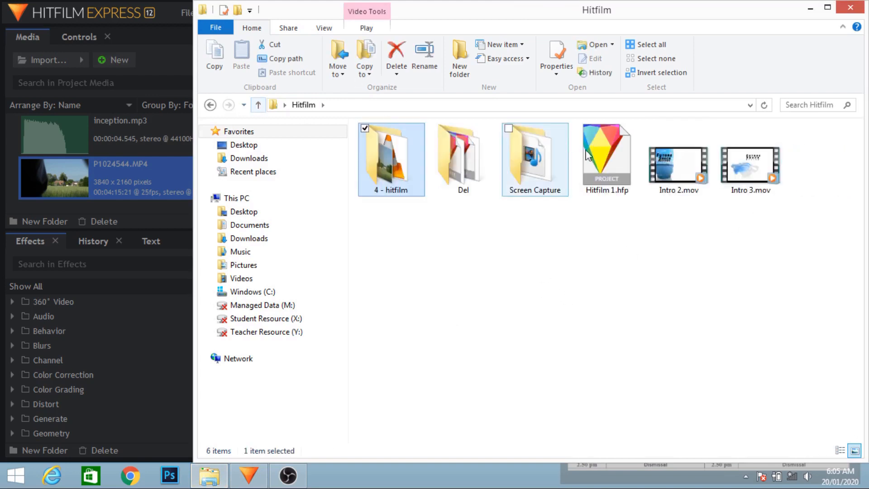
left_click(679, 163)
left_click_drag(571, 20, 575, 22)
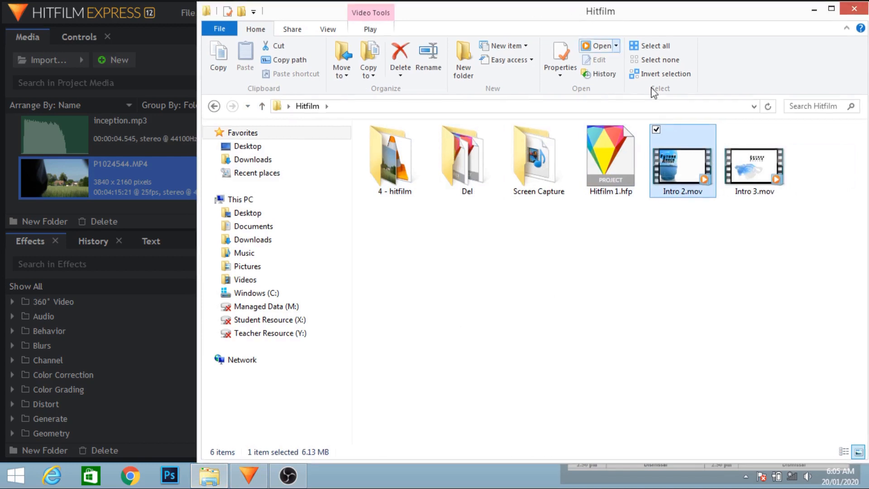
left_click_drag(669, 156, 93, 186)
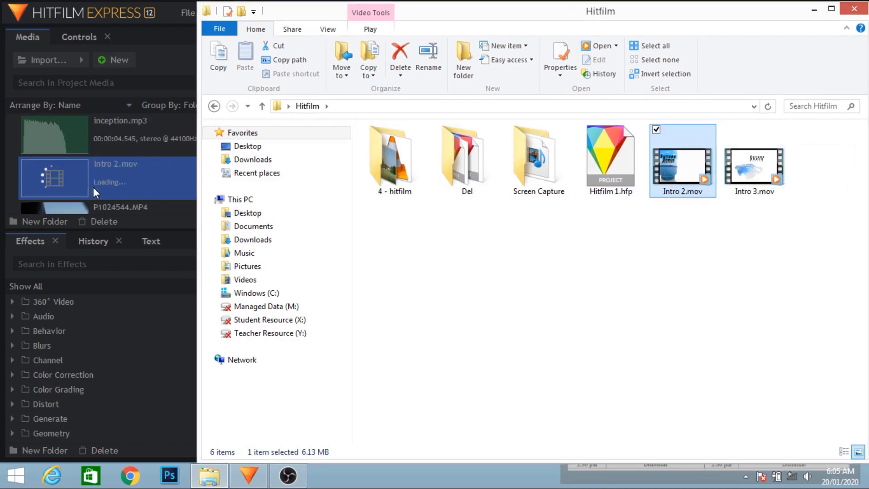
left_click(100, 189)
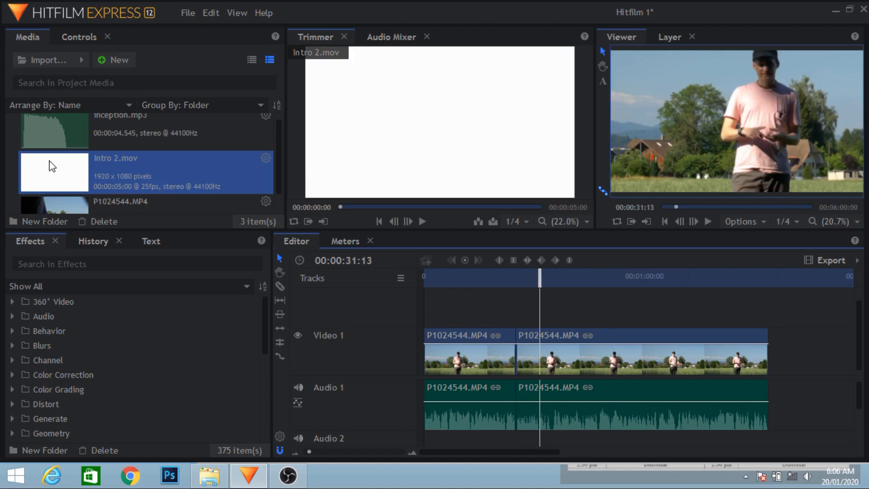
left_click_drag(52, 166, 523, 352)
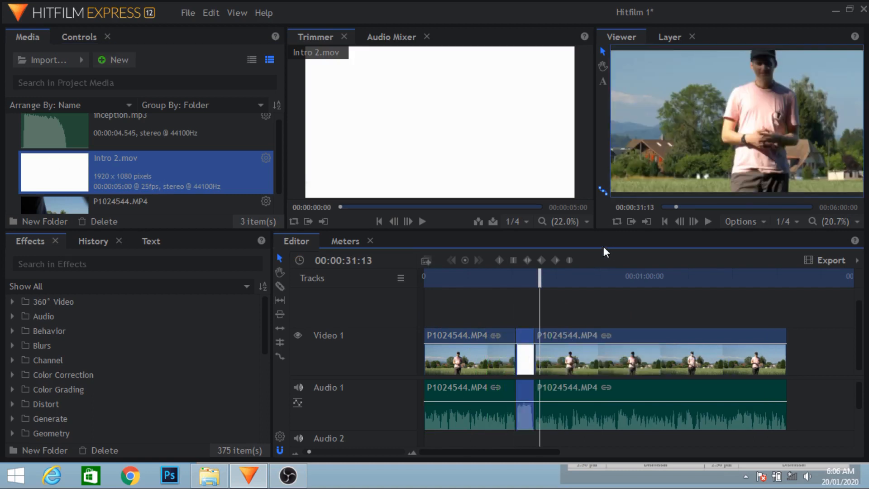
Move the playhead to 00:00:35:02 and fit the P1024544.MP4 clip following the intro to the frame
left_click(553, 281)
right_click(572, 354)
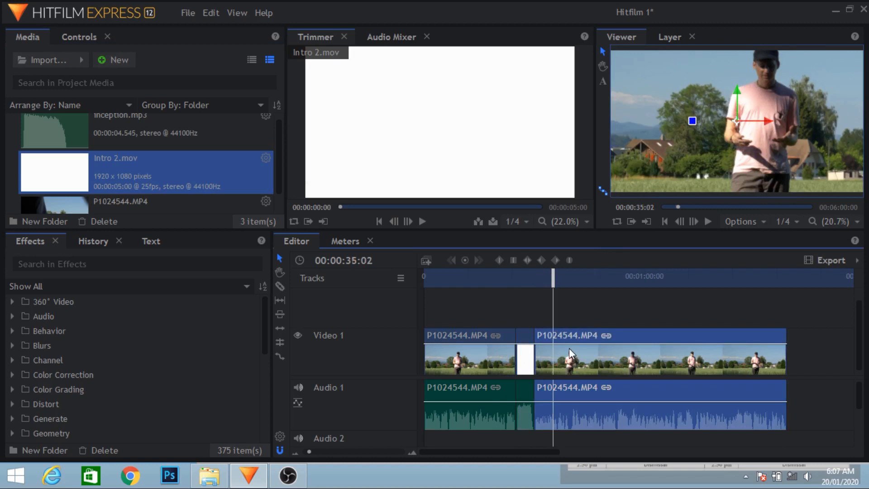
mouse_move(648, 45)
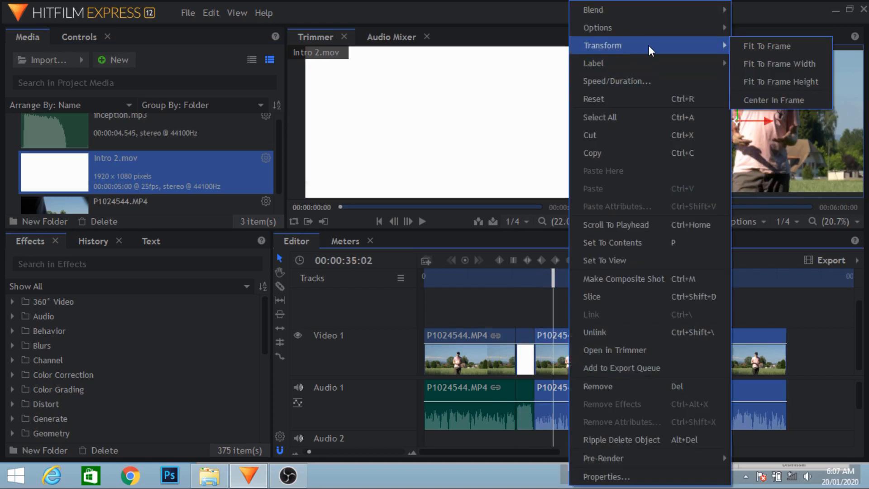
left_click(742, 47)
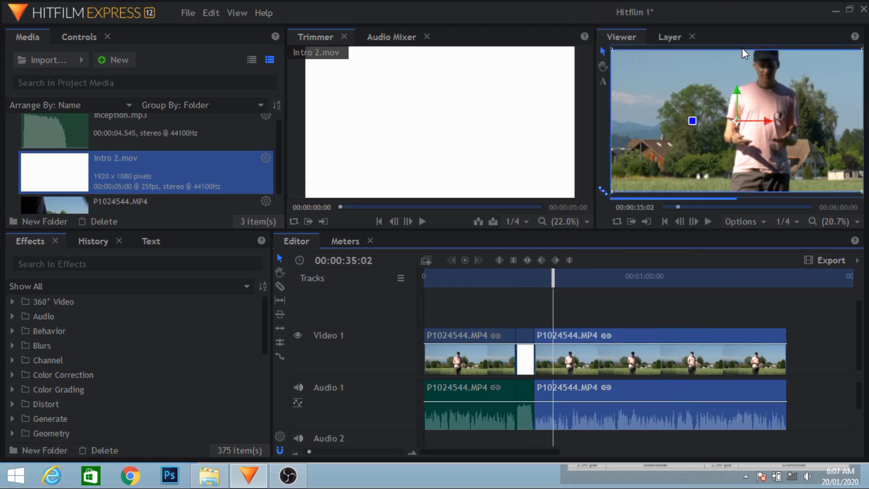
left_click(512, 277)
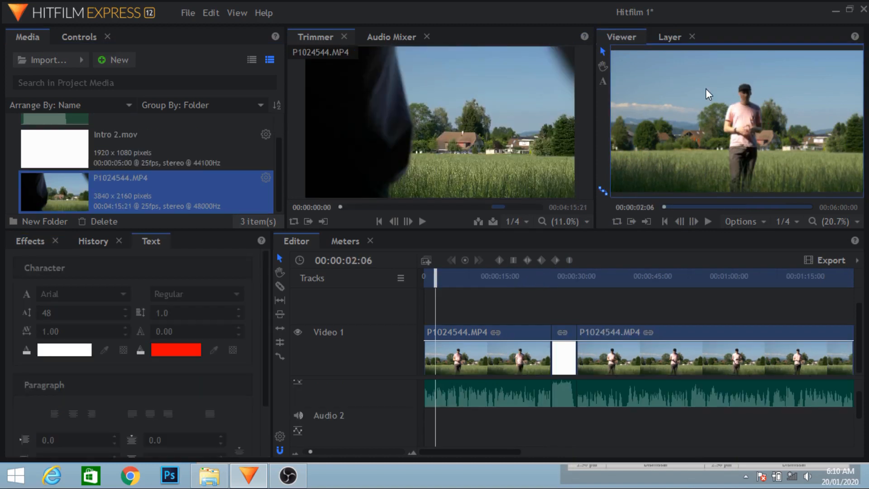
Add a two-line text in the lower-left area of the frame at 00:00:02:06, with the person's first name above "Future Shock"
left_click(602, 82)
left_click(626, 164)
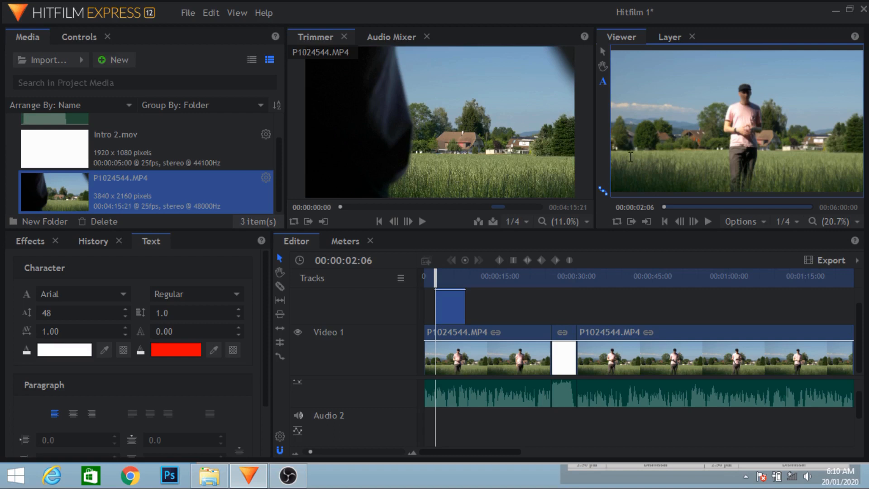
type("Harry")
key("Return")
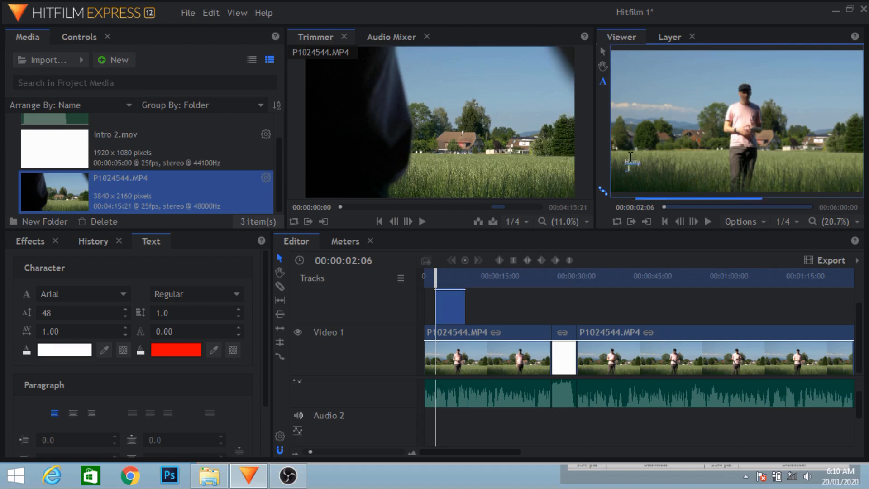
type("Future Shock")
Change the caption text's font to Glockenspiel
left_click(123, 294)
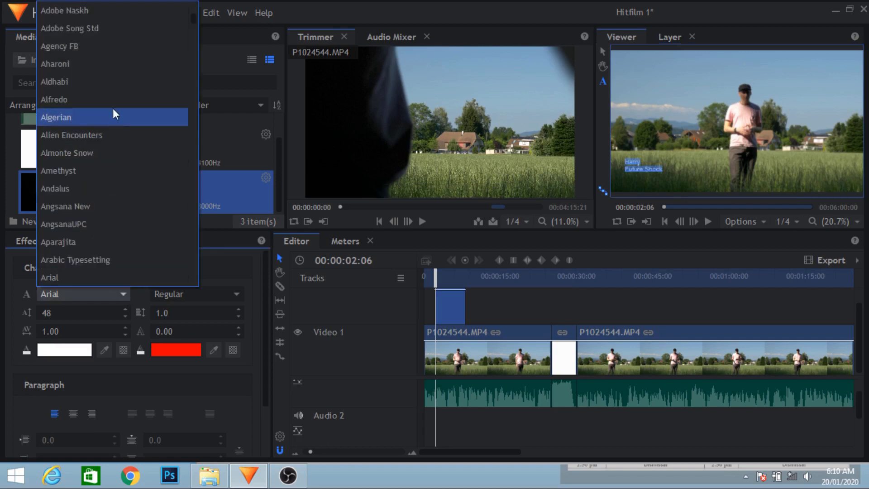
scroll(95, 111, "down", 10)
scroll(95, 111, "down", 10)
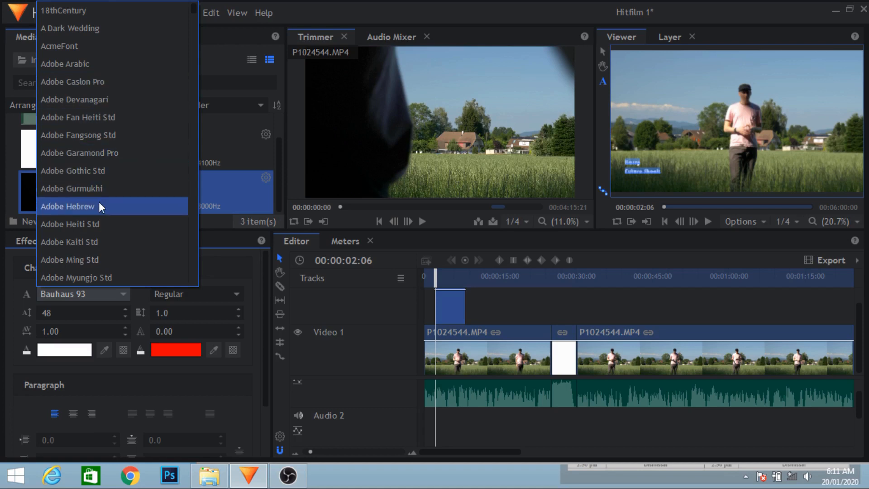
scroll(99, 202, "down", 15)
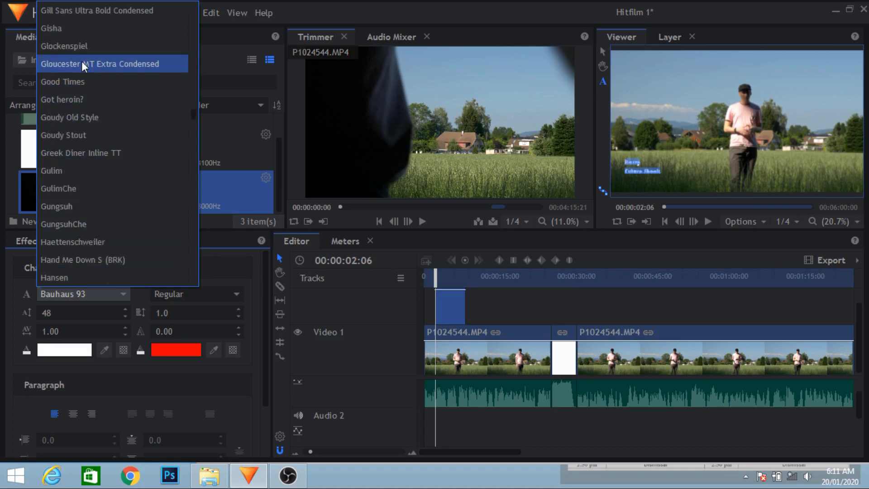
left_click(71, 48)
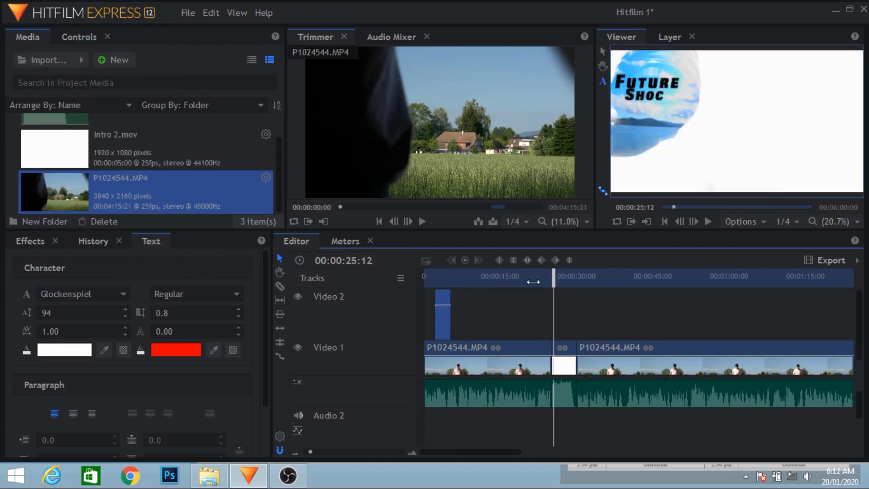
Open the Transform controls of the first P1024544.MP4 clip and enable Scale keyframing at 00:00:00:00
left_click_drag(533, 282, 478, 275)
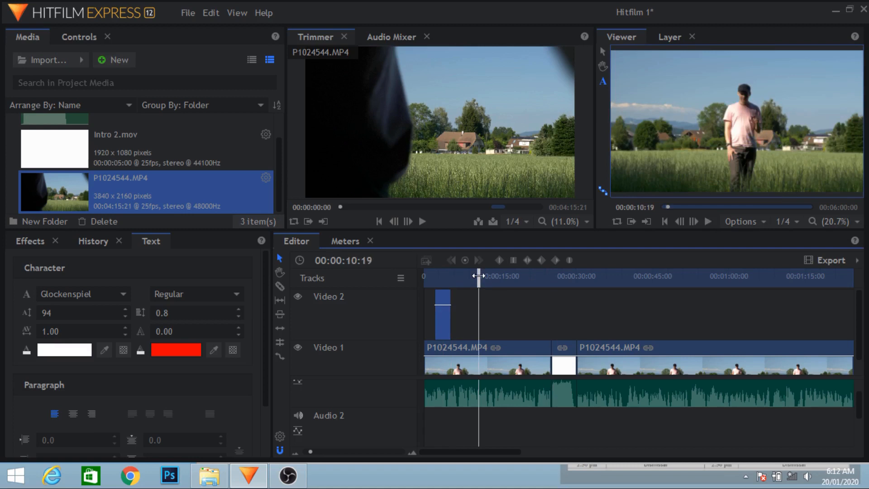
double_click(453, 346)
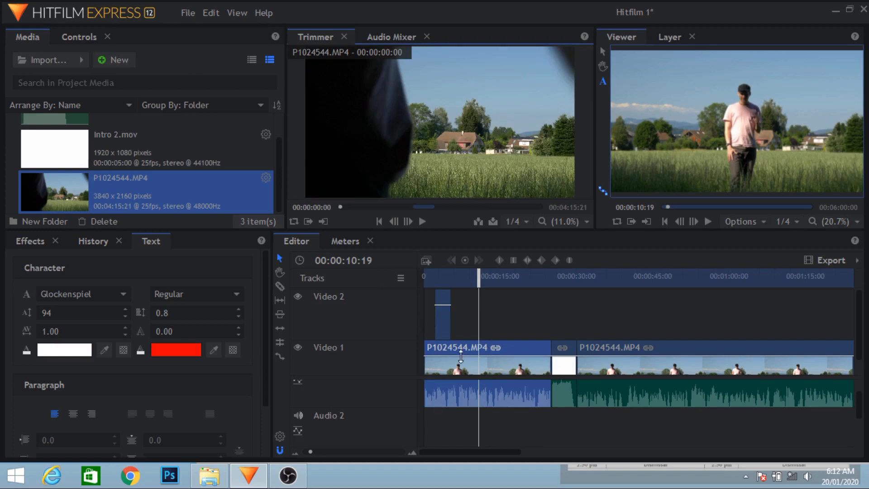
left_click(88, 37)
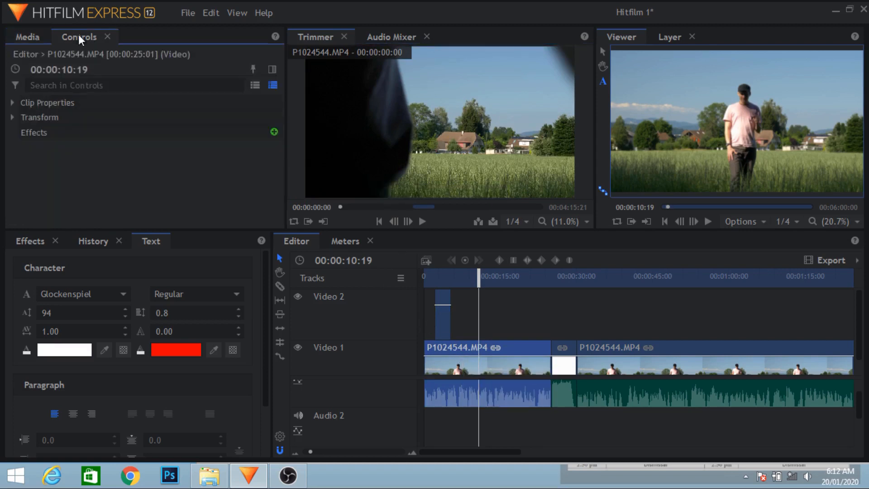
left_click(10, 116)
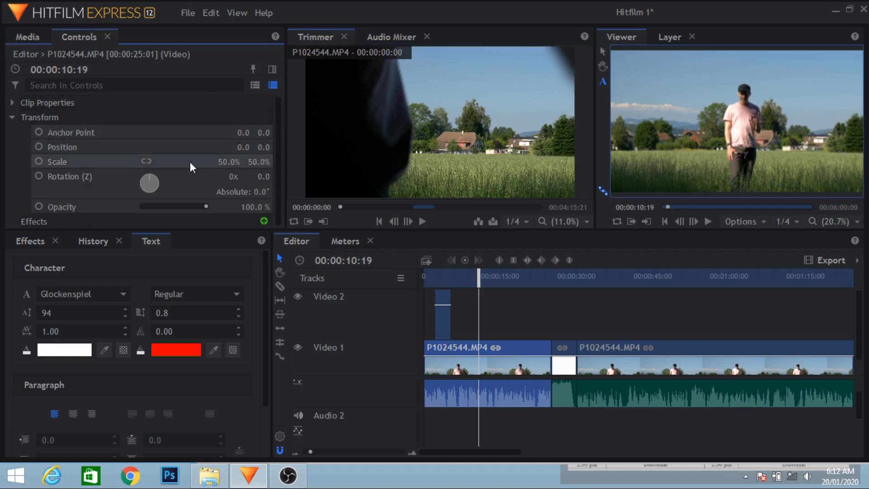
left_click_drag(478, 274, 415, 280)
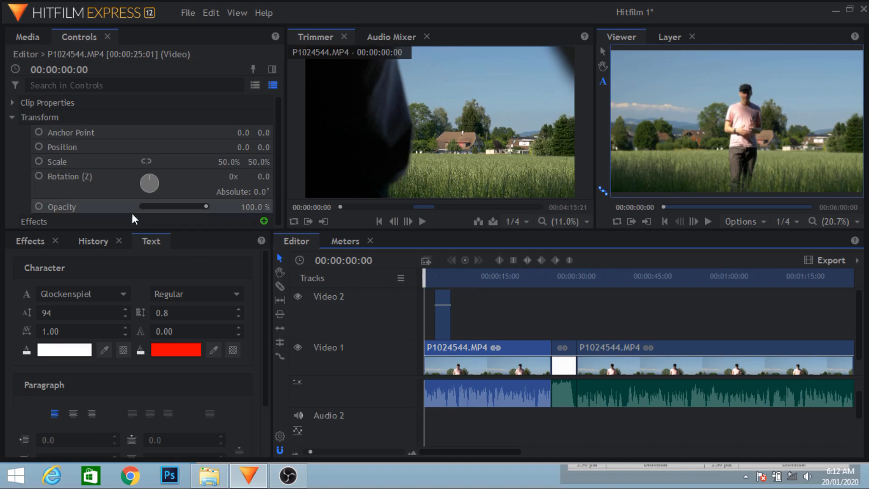
left_click(38, 161)
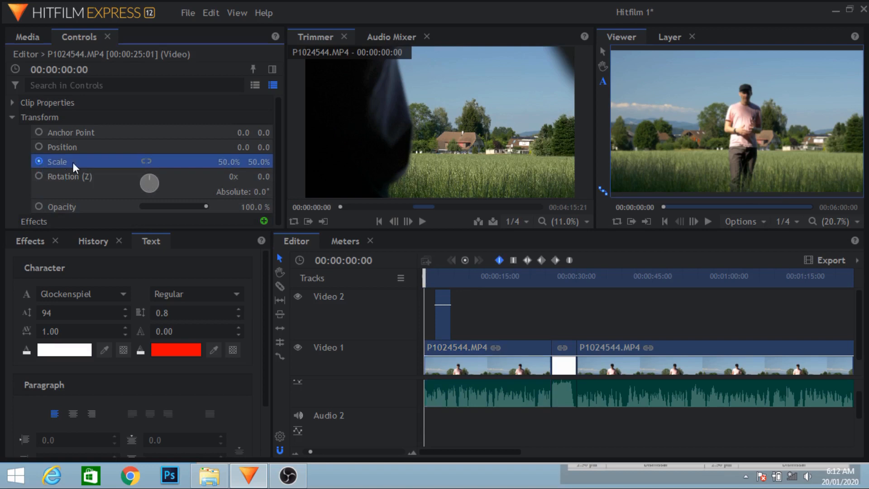
Raise the first clip's Scale near its end at 00:00:24:22 and play the zoom from the timeline start
left_click_drag(526, 280, 550, 285)
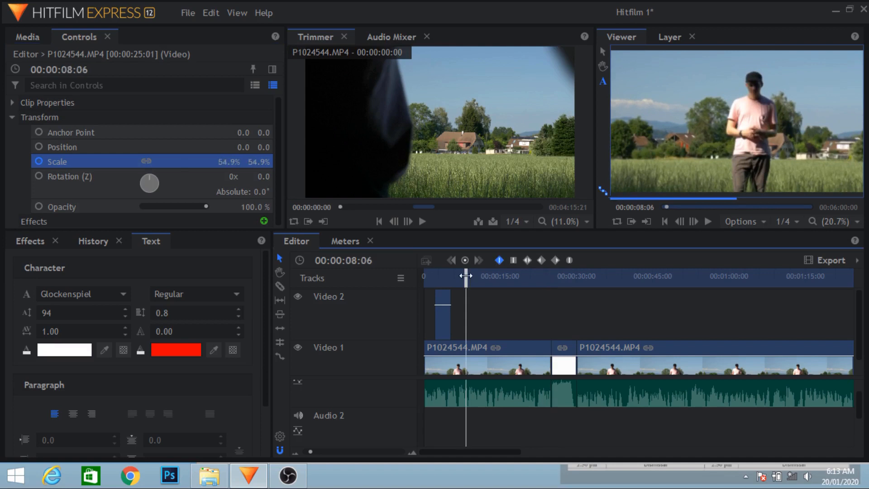
left_click_drag(466, 279, 374, 285)
key("space")
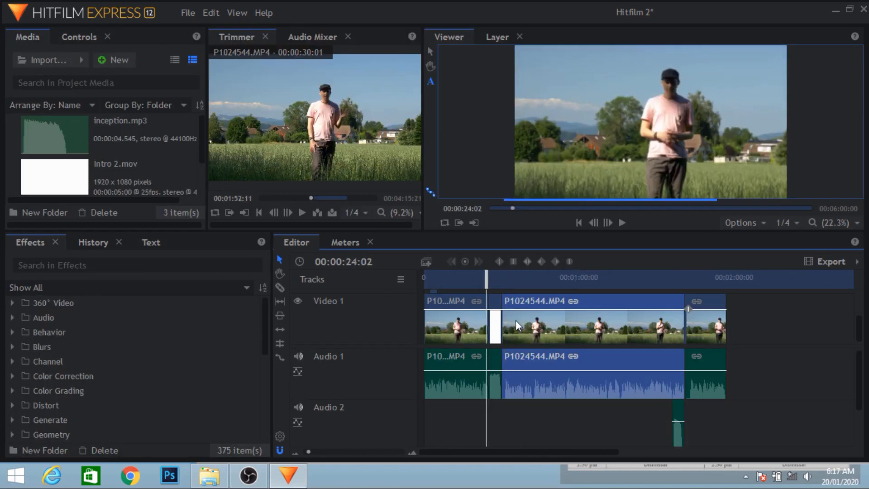
Move the playhead to 00:00:31:18 and try to extend the start of the P1024544.MP4 clip after the intro to an earlier point
left_click(506, 292)
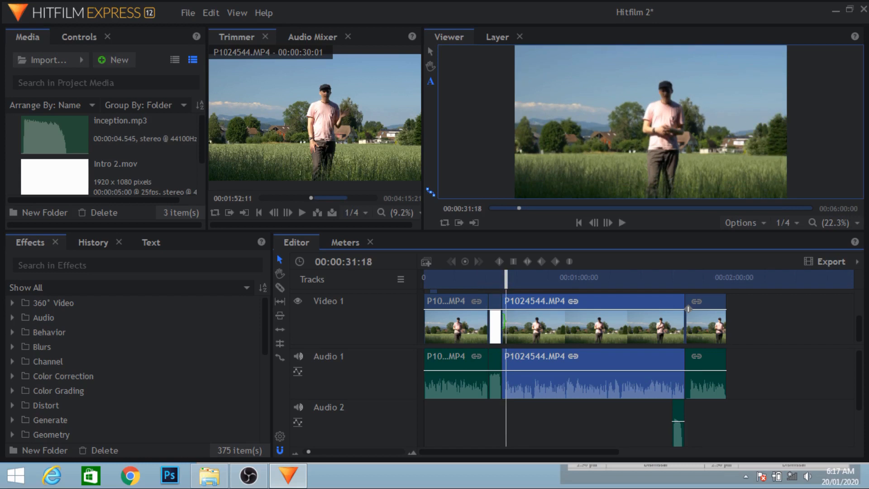
left_click(500, 320)
left_click(502, 321)
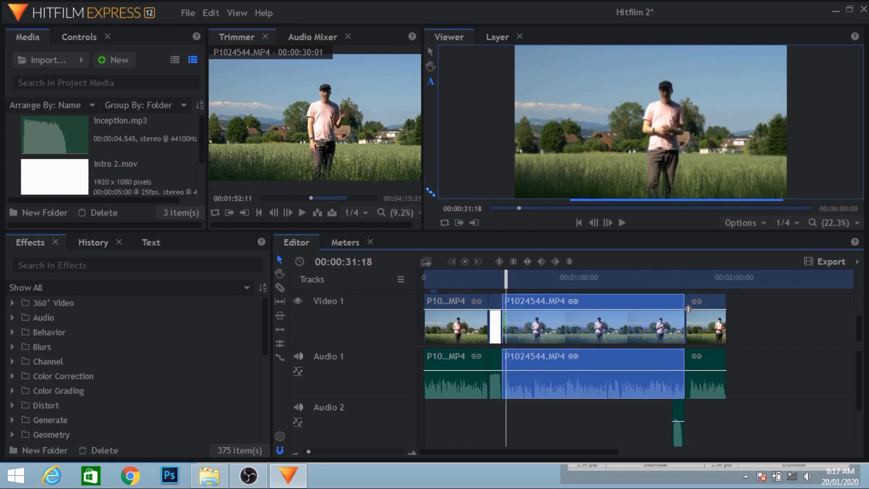
left_click_drag(502, 320, 490, 322)
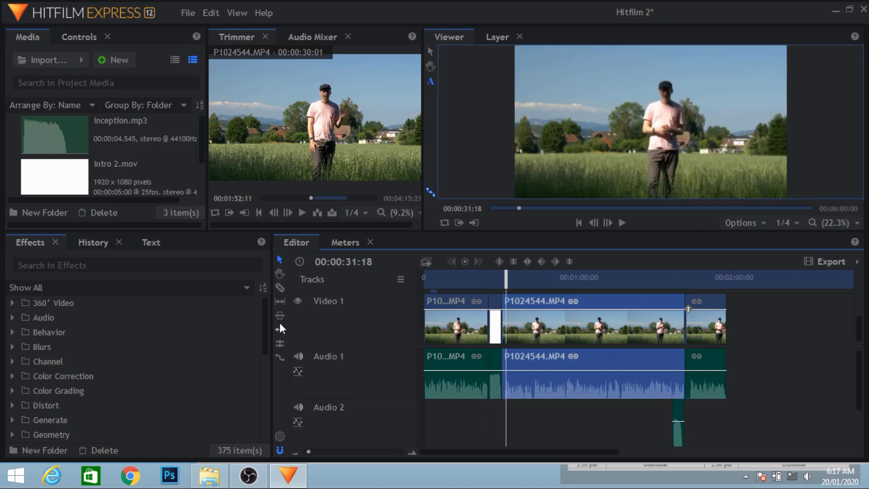
Ripple-trim the start of the P1024544.MP4 clip after the intro to an earlier point, pushing the following clips later in the timeline
left_click(280, 329)
mouse_move(501, 319)
left_mouse_down()
mouse_move(535, 319)
mouse_move(493, 319)
left_mouse_up()
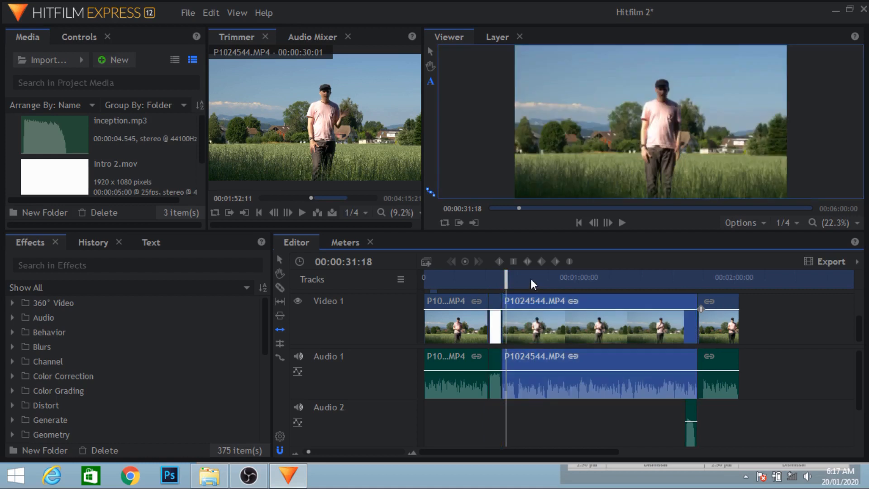
Slice the P1024544.MP4 clip after the intro into three pieces, cutting just before 00:01:10:15 and again further along
left_click(606, 276)
left_click(280, 287)
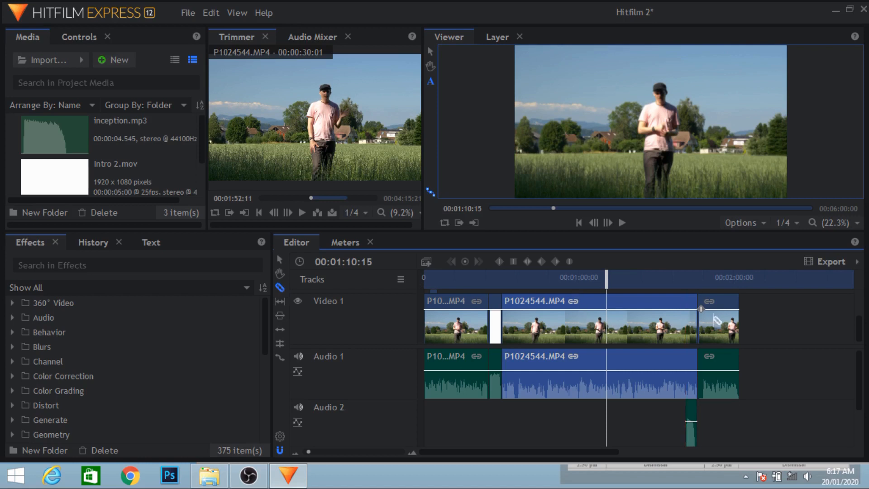
left_click(597, 323)
left_click(640, 325)
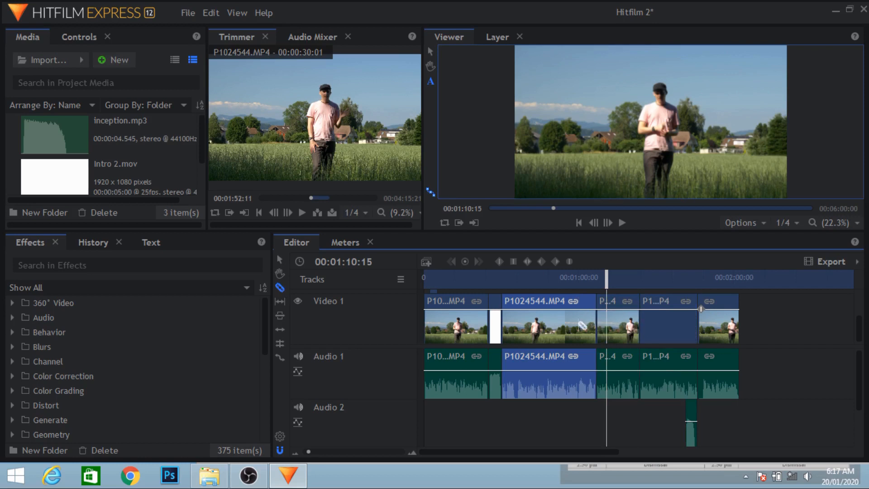
left_click(280, 259)
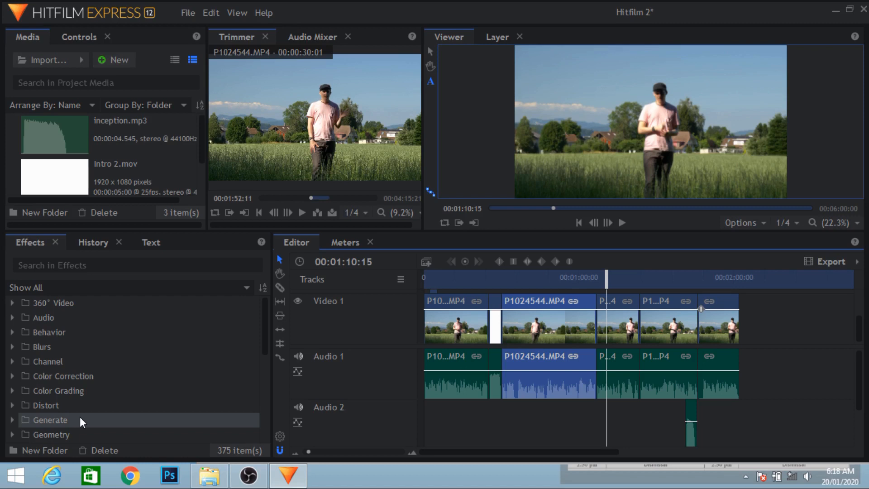
Look at the Hitfilm 1.hfp and Hitfilm 2.hfp project files in File Explorer's Hitfilm folder and return to HitFilm Express
left_click(209, 475)
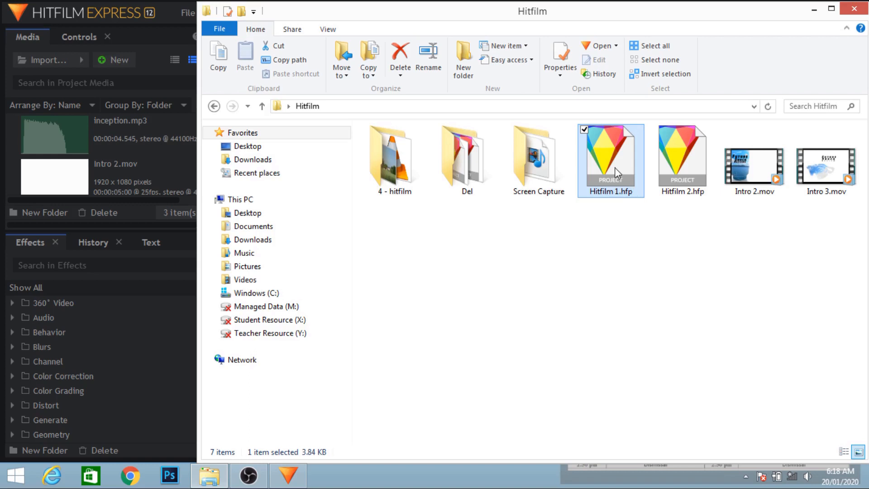
left_click(670, 171)
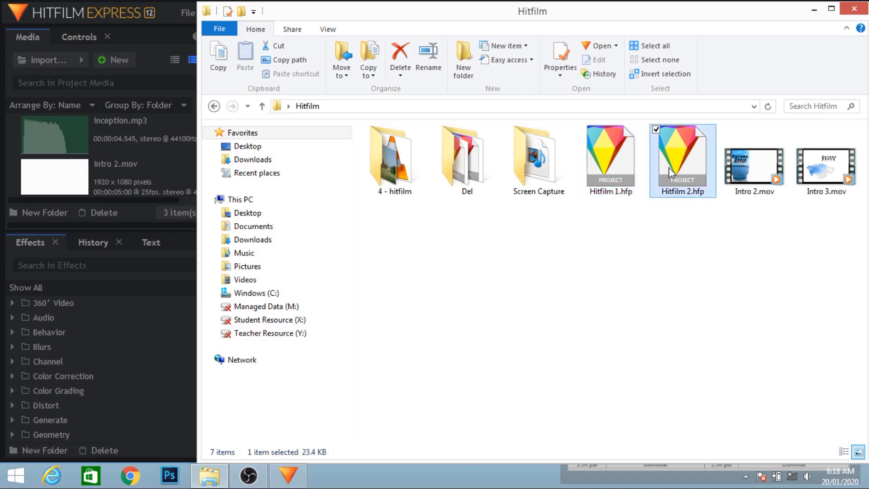
left_click(31, 245)
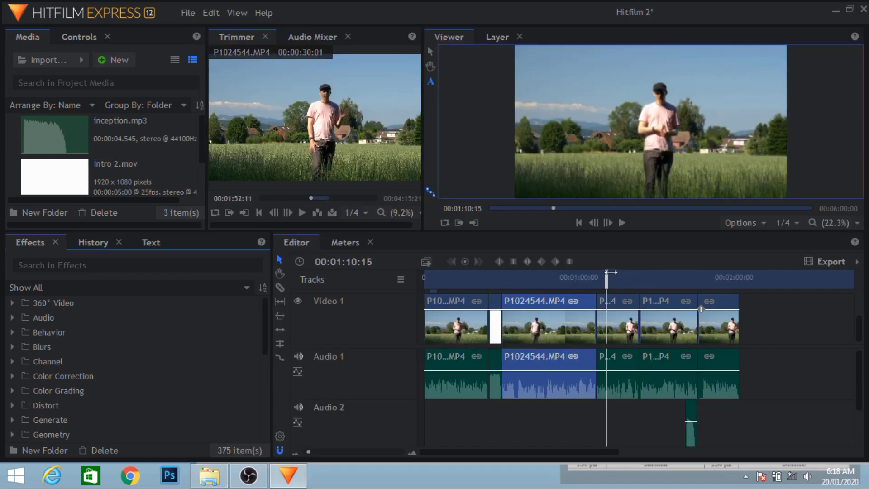
Move the playhead to the end of the last clip at 00:02:02:18 and set the timeline's out point there
left_click(625, 276)
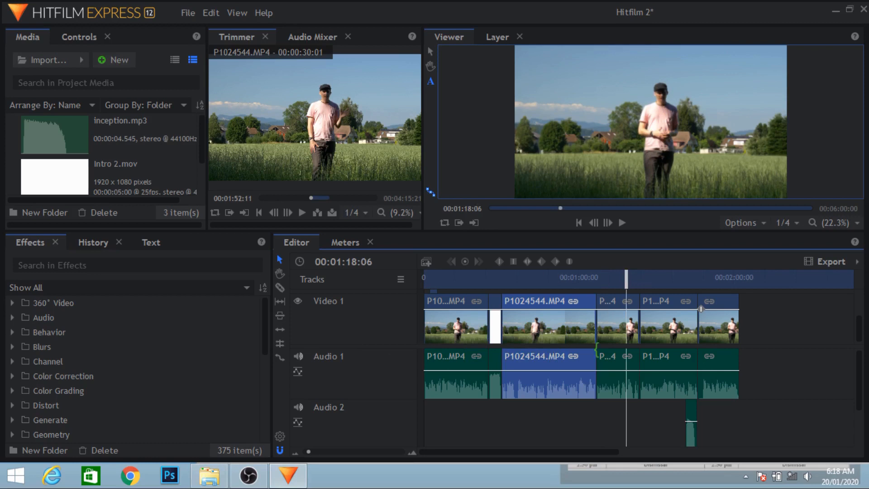
left_click(834, 262)
left_click(757, 280)
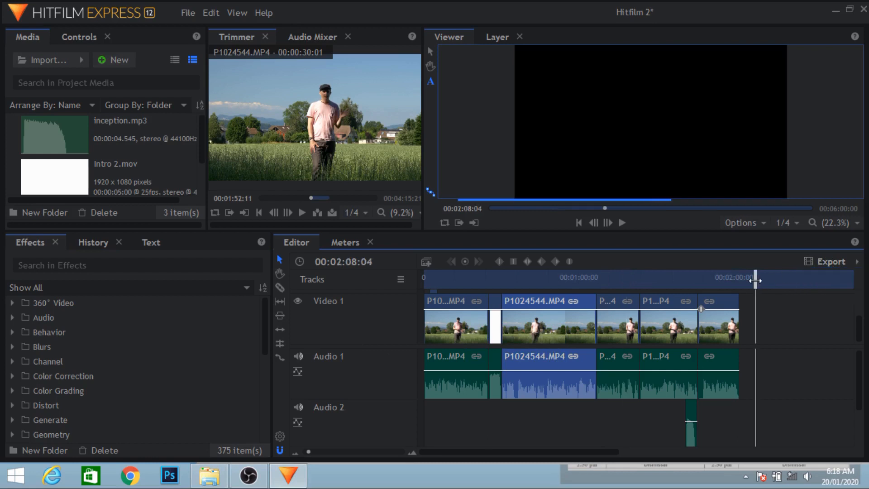
left_click(715, 282)
mouse_move(742, 282)
left_mouse_down()
mouse_move(817, 282)
mouse_move(734, 283)
left_mouse_up()
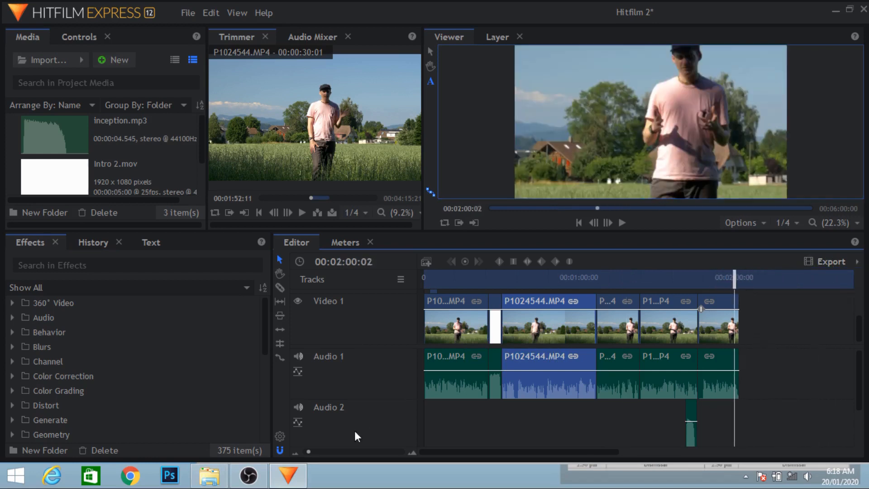
left_click_drag(308, 452, 310, 451)
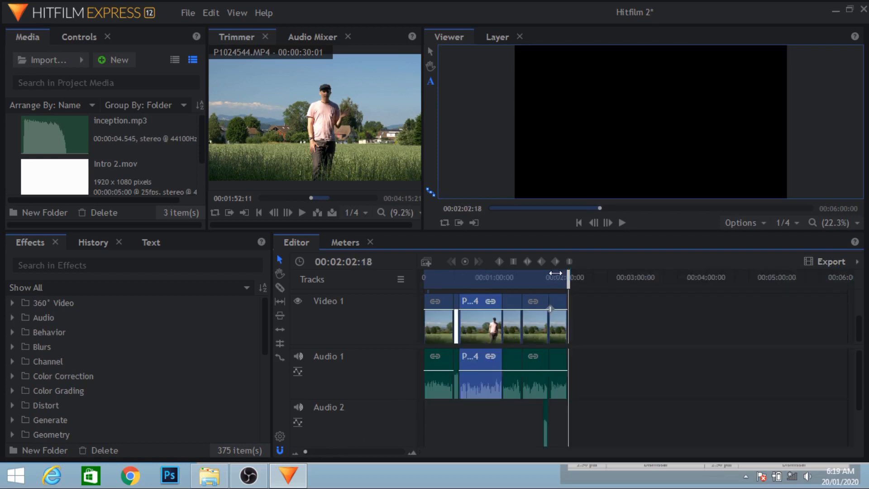
Add the timeline's In-Out Area to the export queue and start exporting it with the YouTube 1080p HD preset
left_click(830, 257)
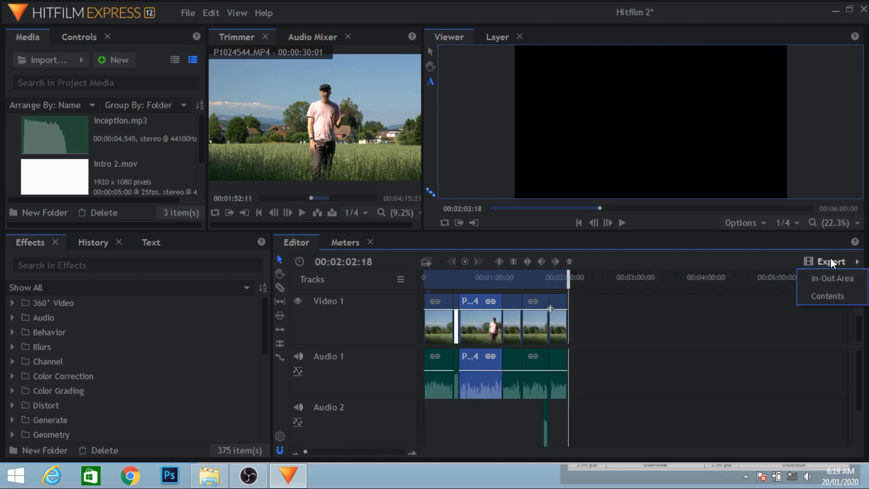
left_click(837, 275)
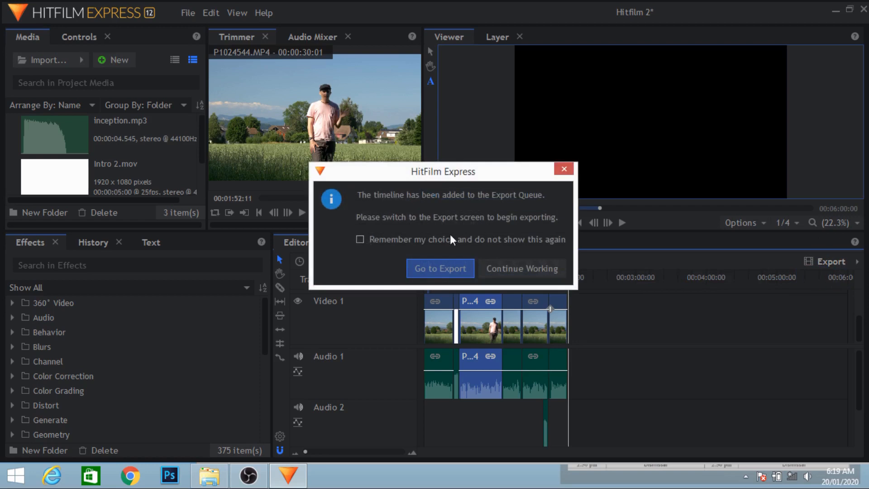
key("Return")
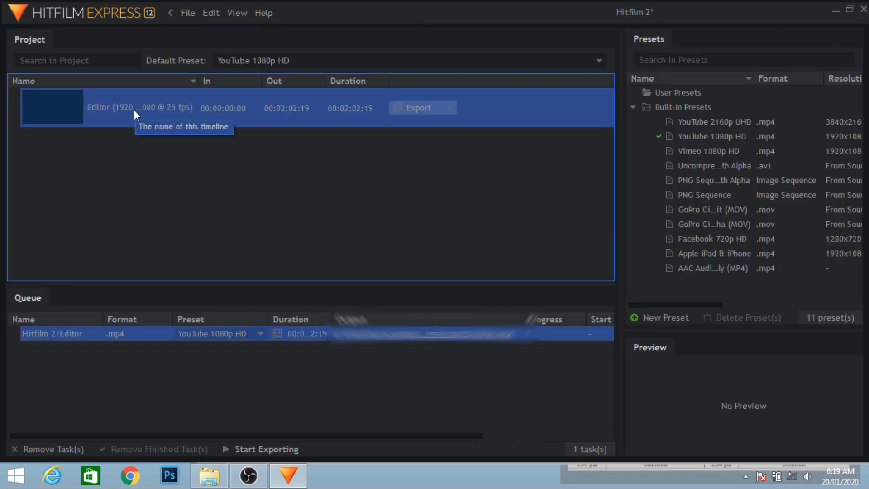
left_click(727, 137)
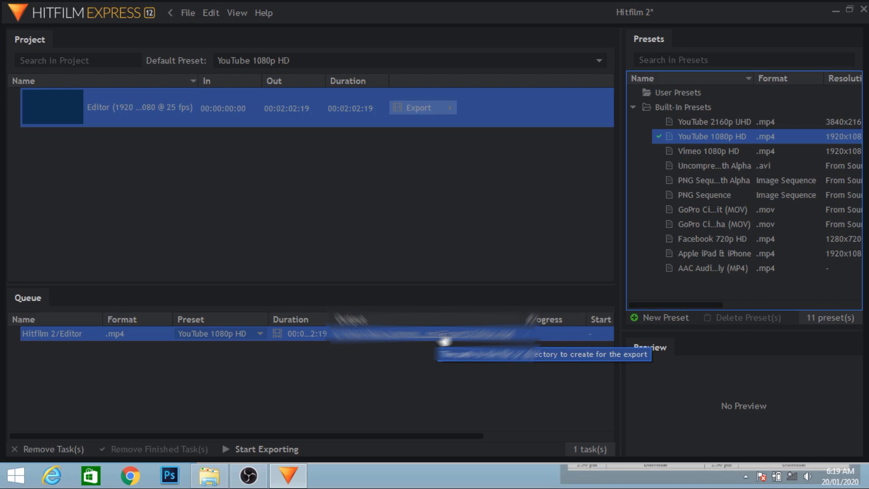
left_click(267, 449)
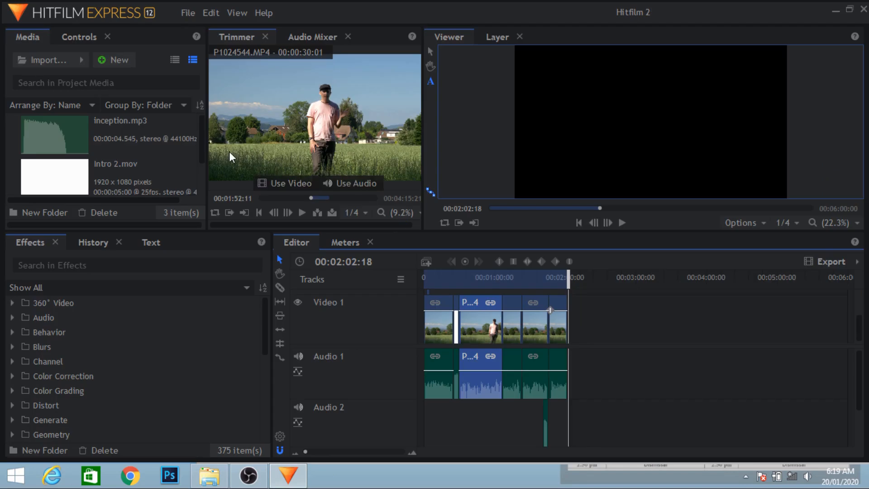